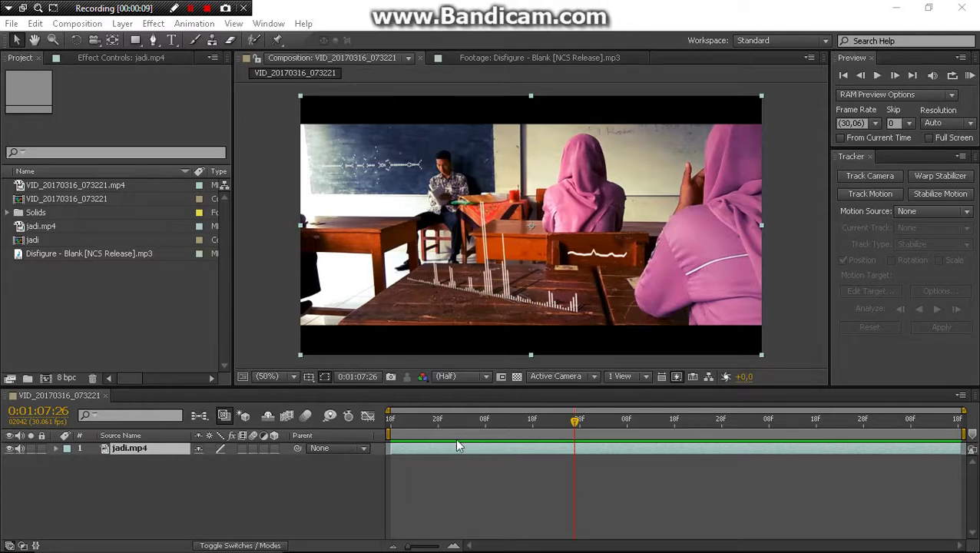
Step: Play back and scrub through the finished jadi.mp4 composite to inspect the bars
left_click(572, 422)
left_click_drag(544, 428, 355, 428)
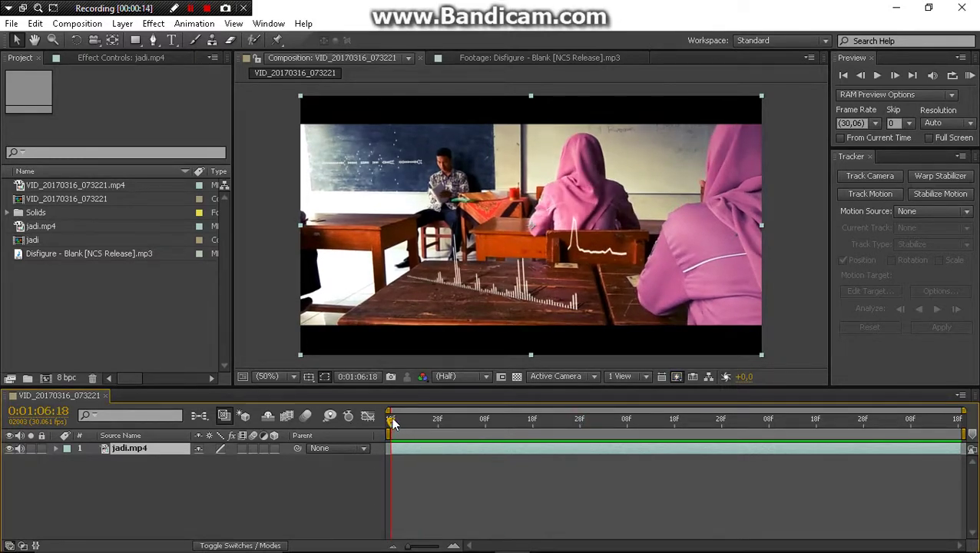
left_click(969, 75)
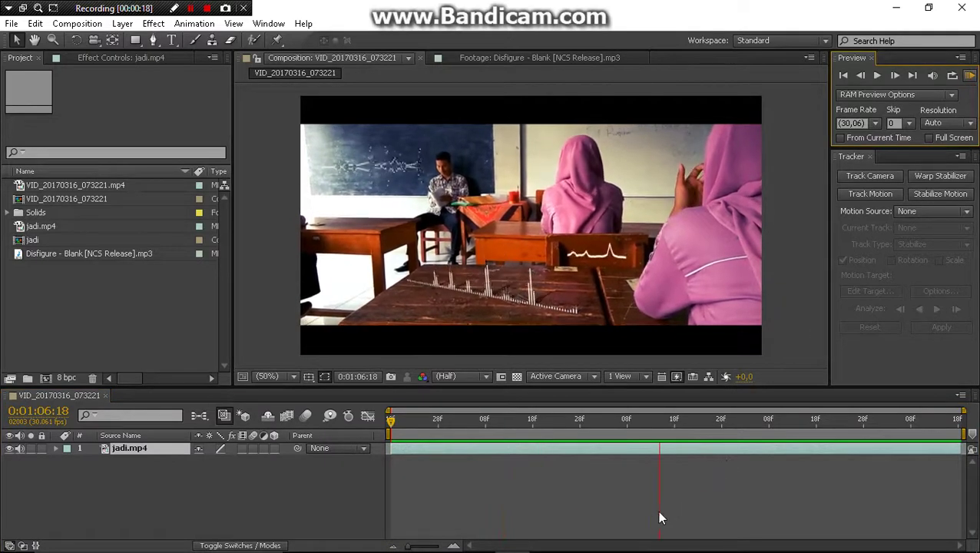
left_click(635, 507)
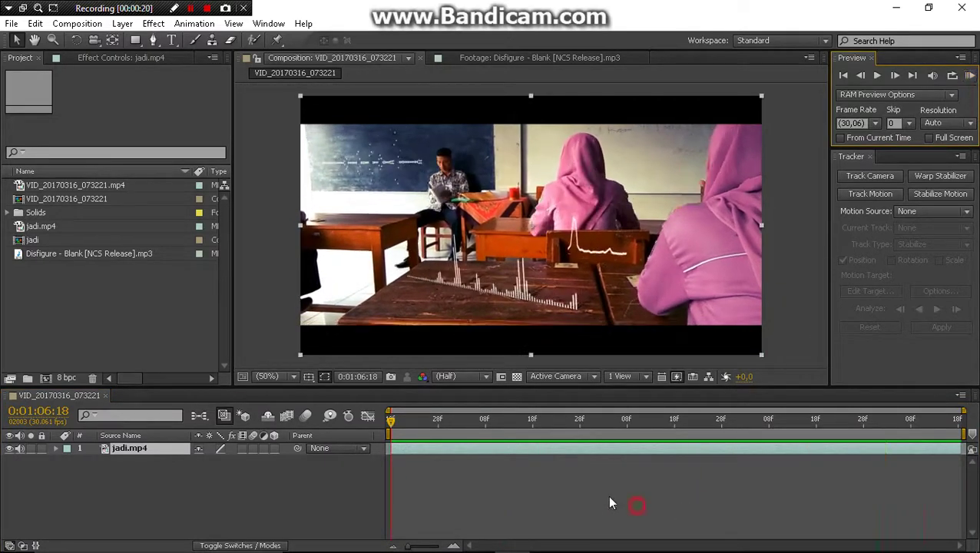
mouse_move(392, 421)
left_mouse_down()
mouse_move(558, 443)
mouse_move(914, 443)
mouse_move(430, 443)
left_mouse_up()
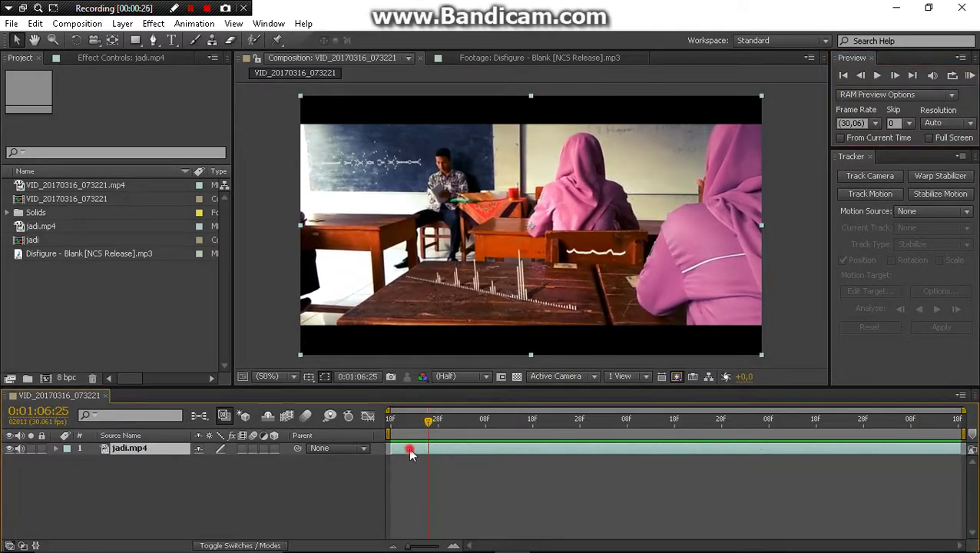
Step: Delete the jadi.mp4 layer and add VID_20170316_073221.mp4 to the composition
left_click(410, 452)
key("Delete")
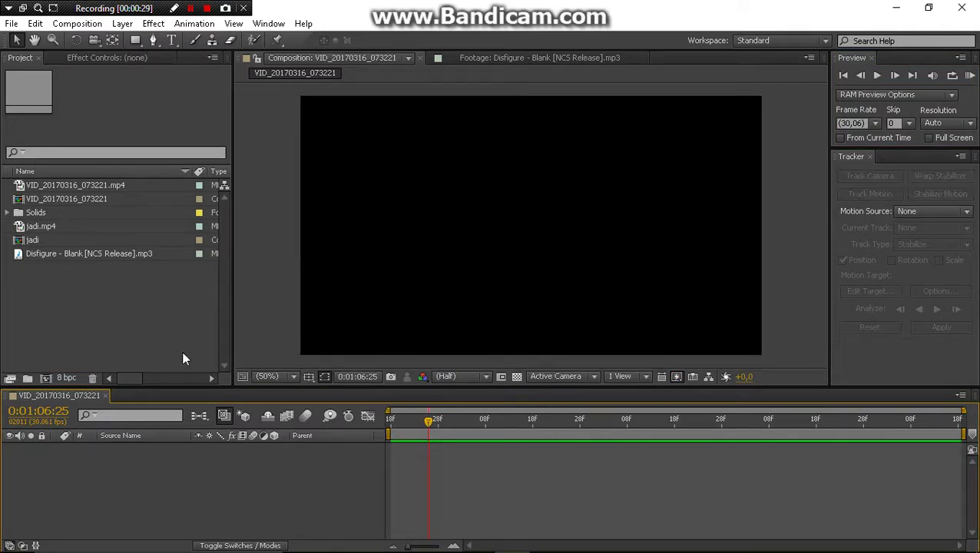
left_click(180, 346)
left_click_drag(88, 186, 67, 451)
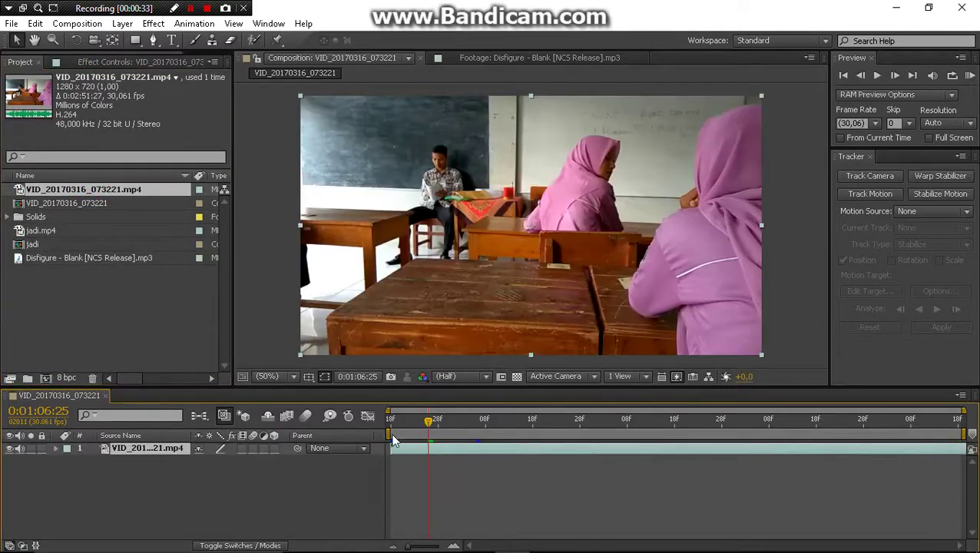
Step: Shift the new clip's timing and move the current time back near the start
left_click(407, 449)
mouse_move(400, 452)
left_mouse_down()
mouse_move(401, 434)
mouse_move(563, 429)
left_mouse_up()
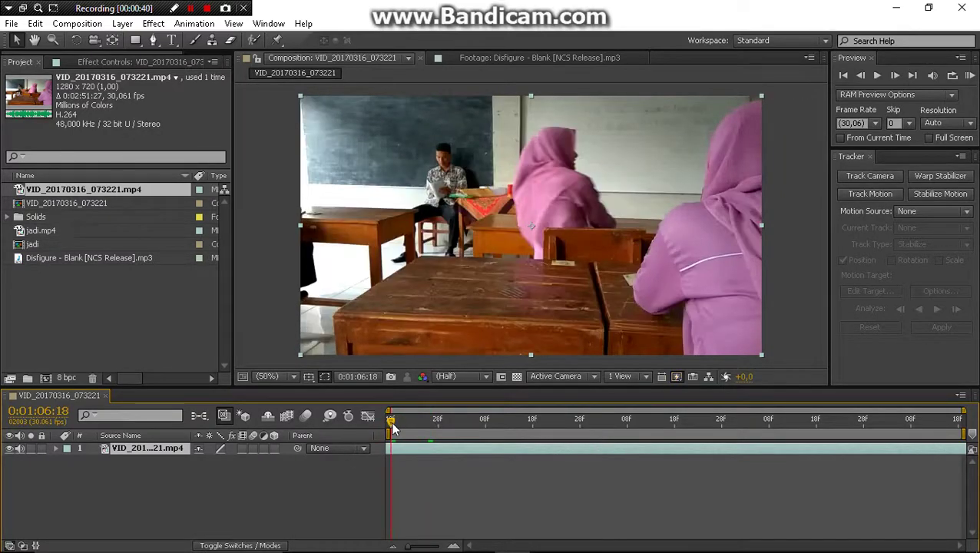
key("Page_Up")
key("Page_Up")
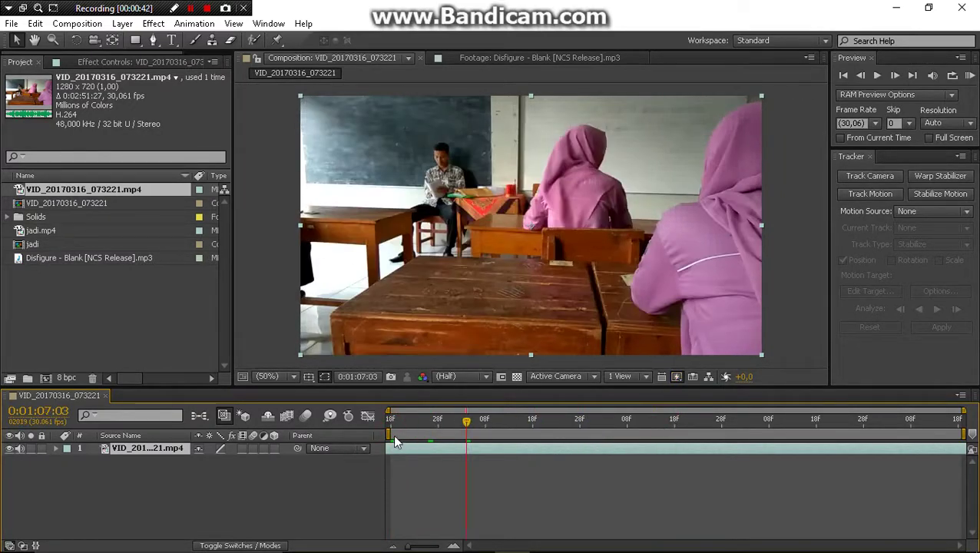
left_click(400, 436)
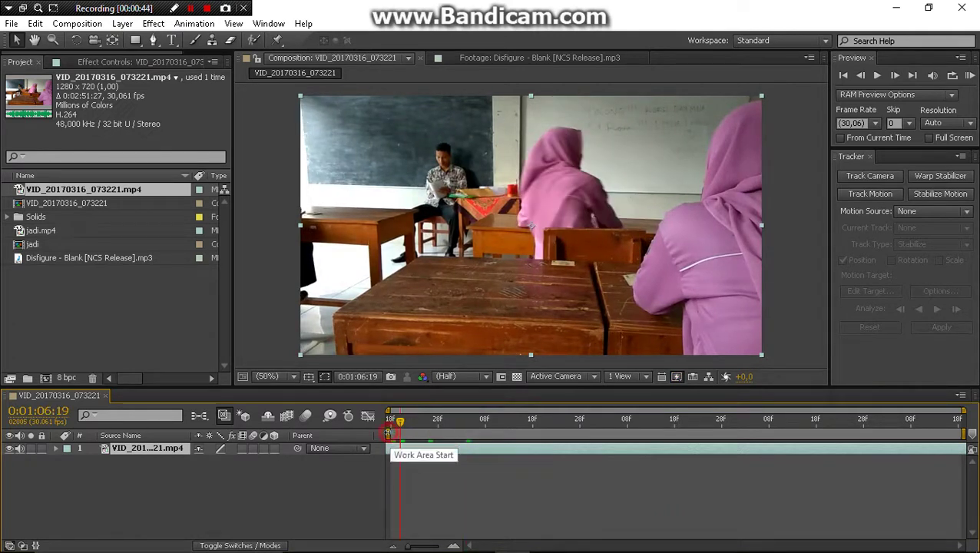
Step: Trim the composition to the work area, preview it, and scrub to 0:01:07:10
right_click(394, 435)
left_click(430, 477)
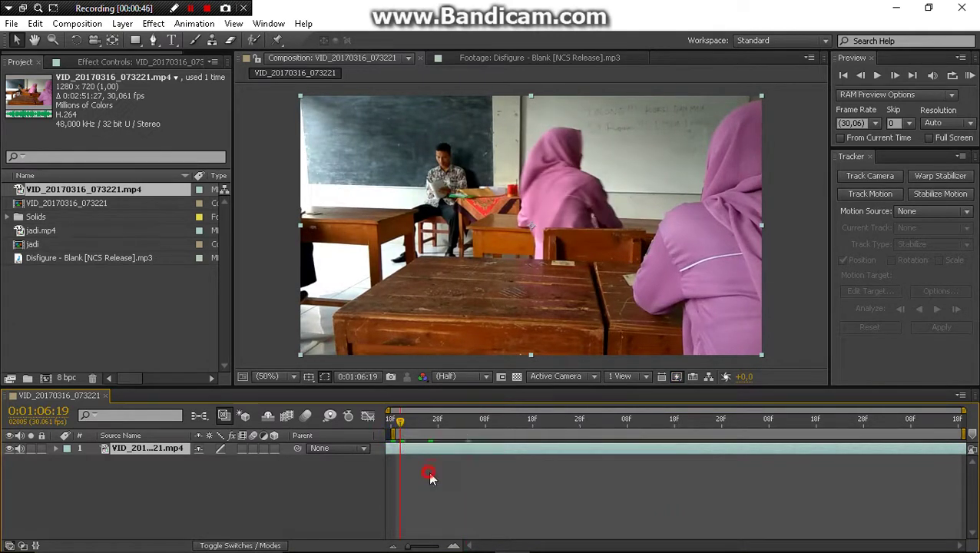
left_click(970, 74)
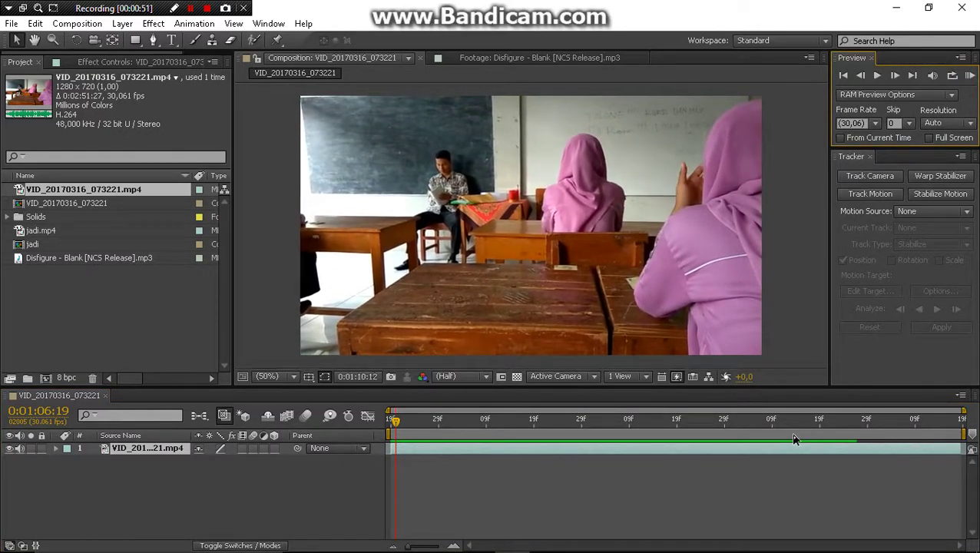
left_click(667, 476)
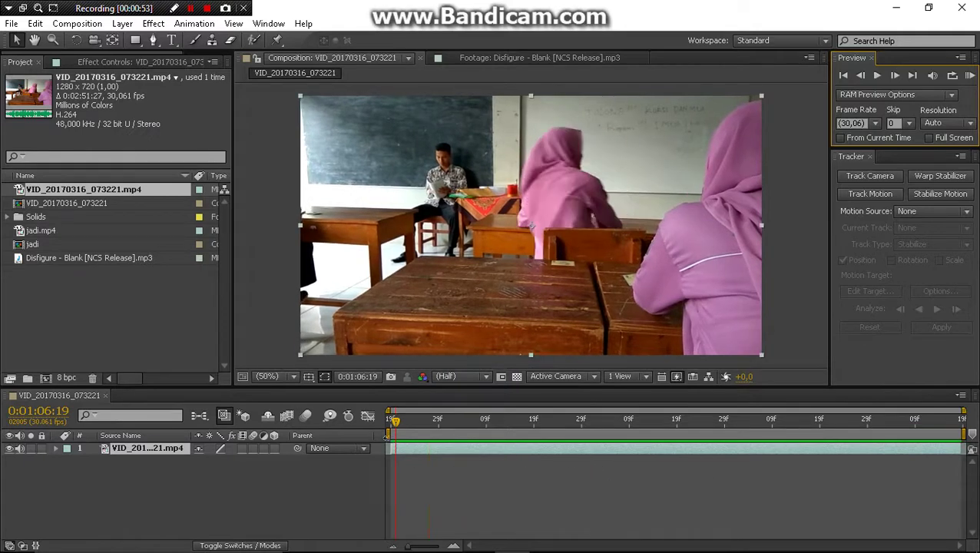
left_click_drag(429, 423, 457, 422)
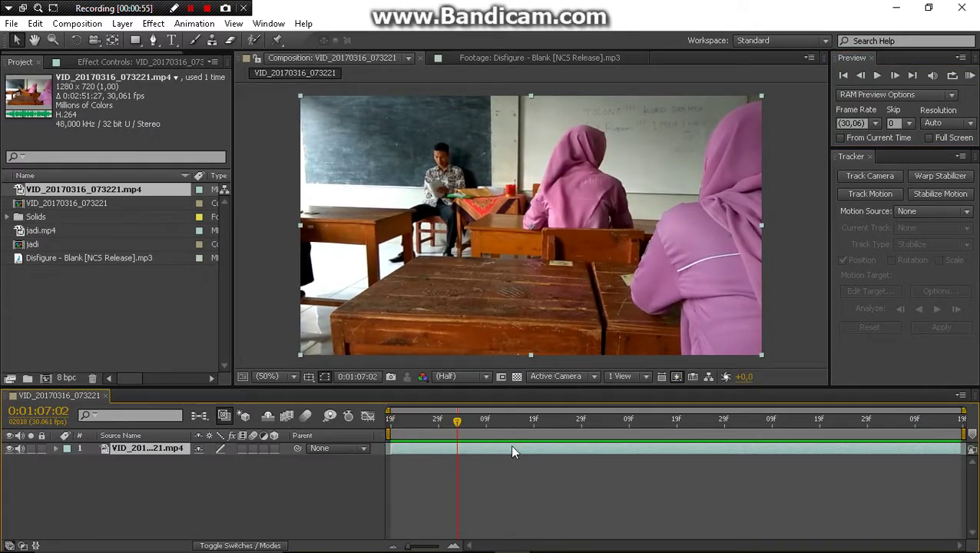
left_click(457, 419)
left_click_drag(459, 427, 496, 427)
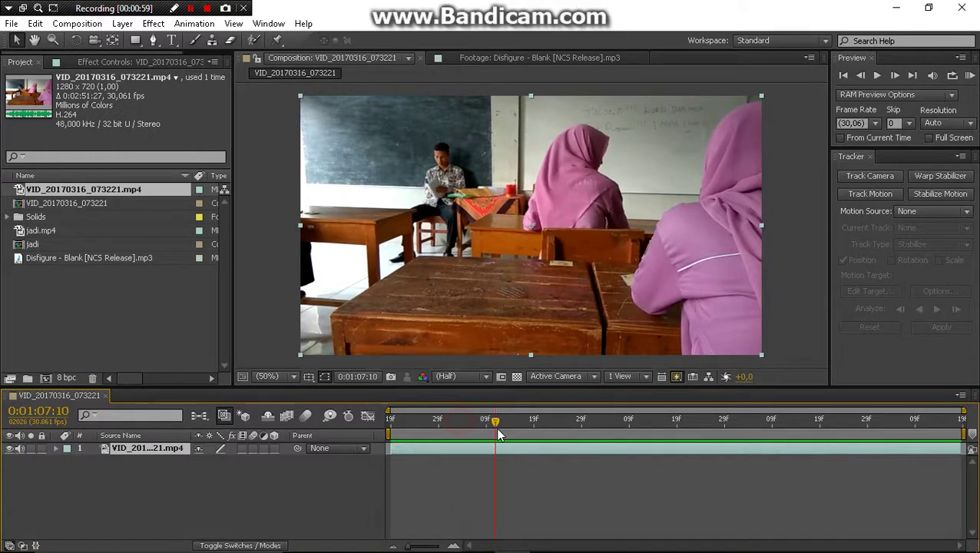
Step: Mute the clip's audio and preview it without sound
left_click(20, 451)
left_click(969, 76)
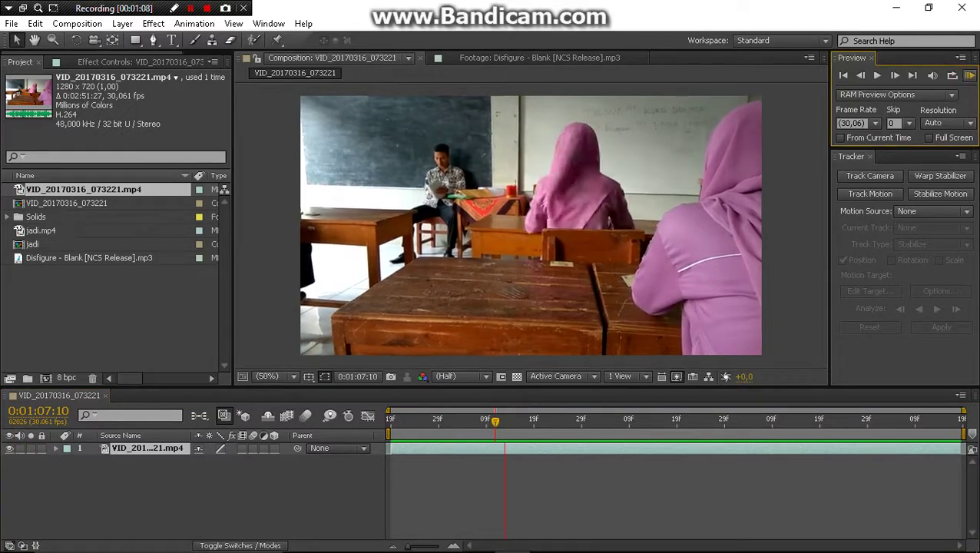
left_click(615, 498)
Step: Scrub the clip to 0:01:08:05 and close the Tracker panel
left_click(249, 493)
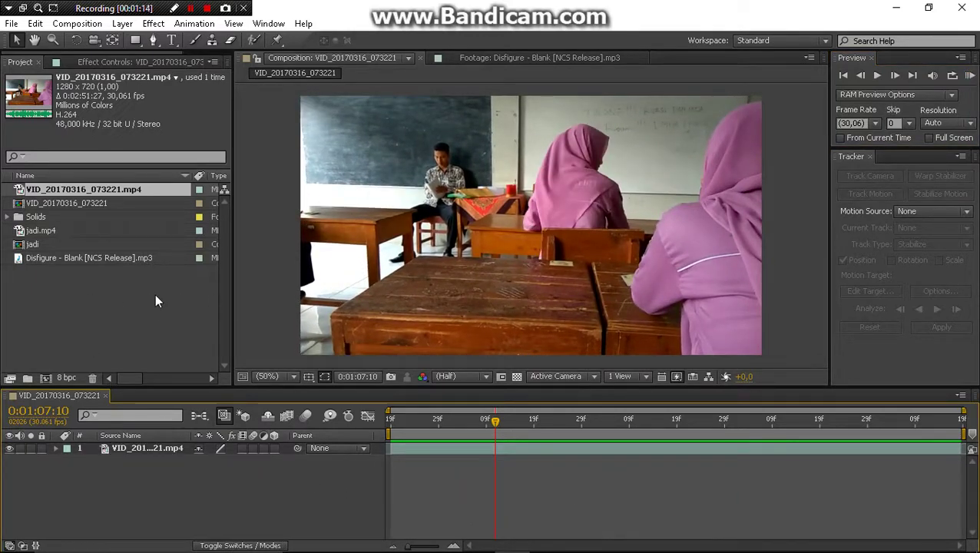
left_click(441, 453)
mouse_move(496, 418)
left_mouse_down()
mouse_move(392, 435)
mouse_move(647, 421)
left_mouse_up()
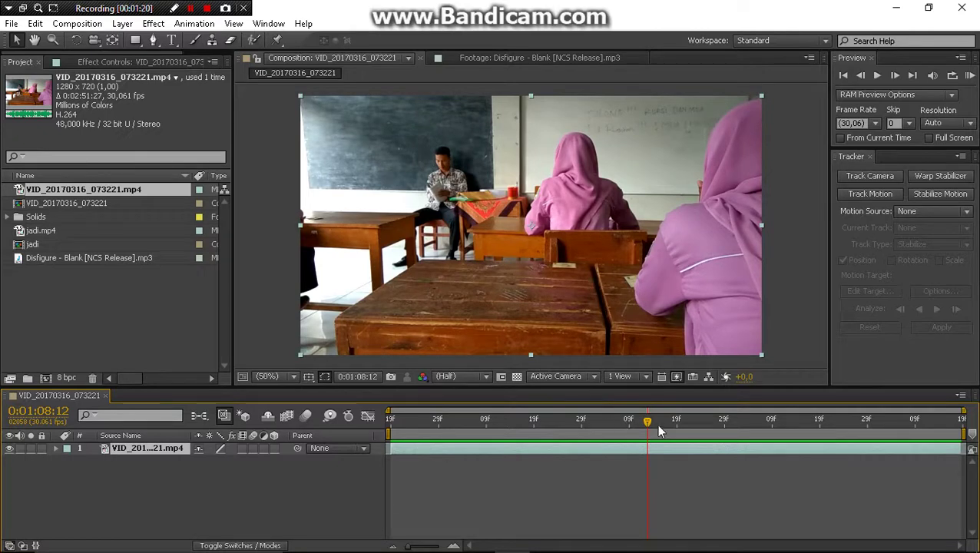
left_click_drag(658, 431, 652, 420)
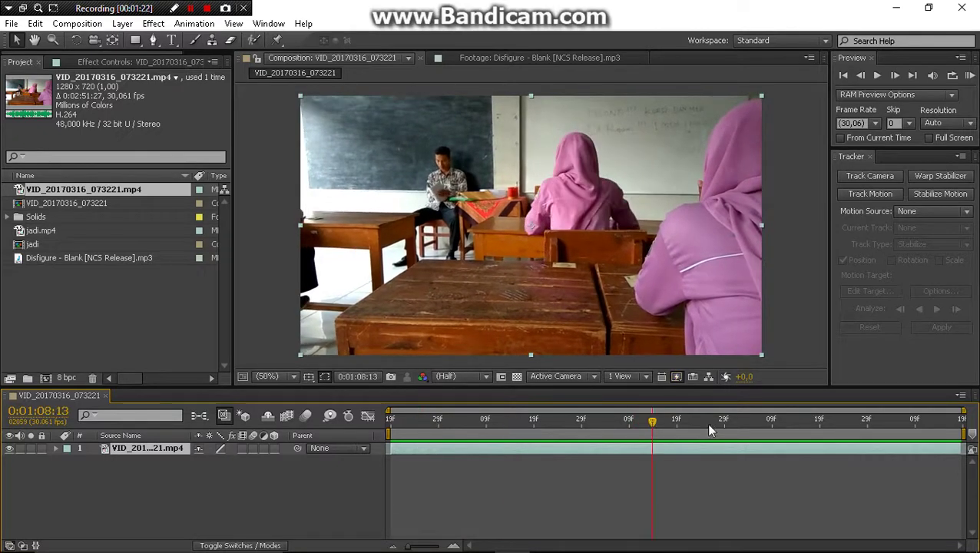
mouse_move(616, 427)
left_mouse_down()
mouse_move(550, 443)
mouse_move(463, 438)
left_mouse_up()
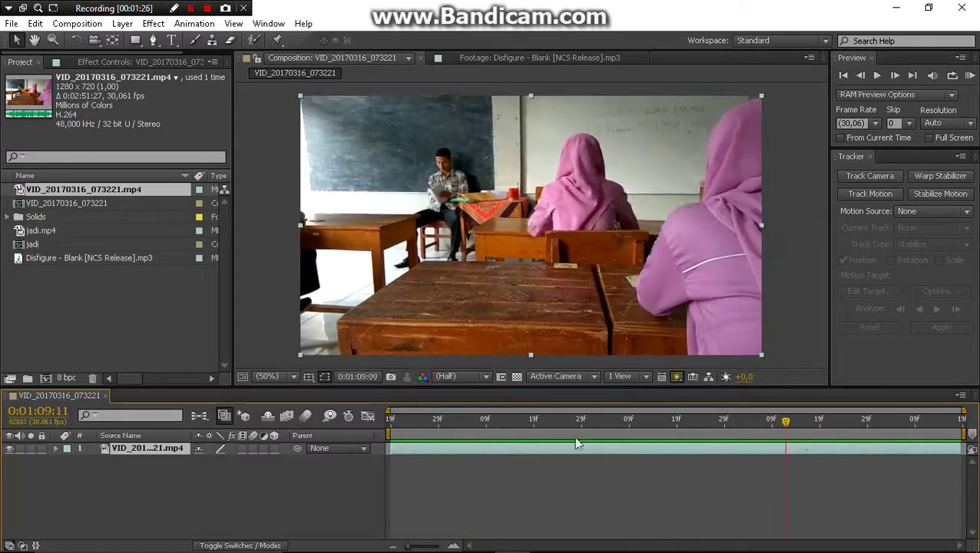
left_click_drag(401, 422, 614, 421)
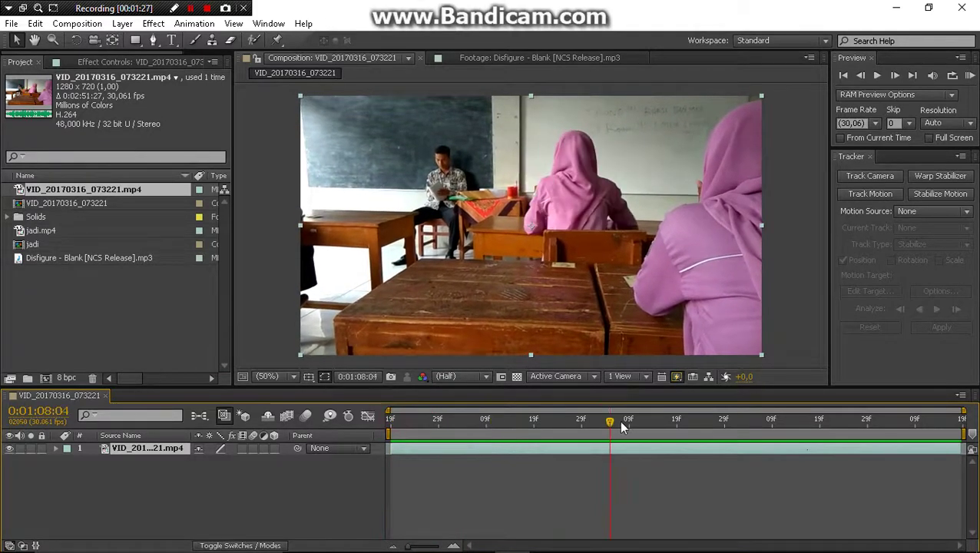
left_click(870, 157)
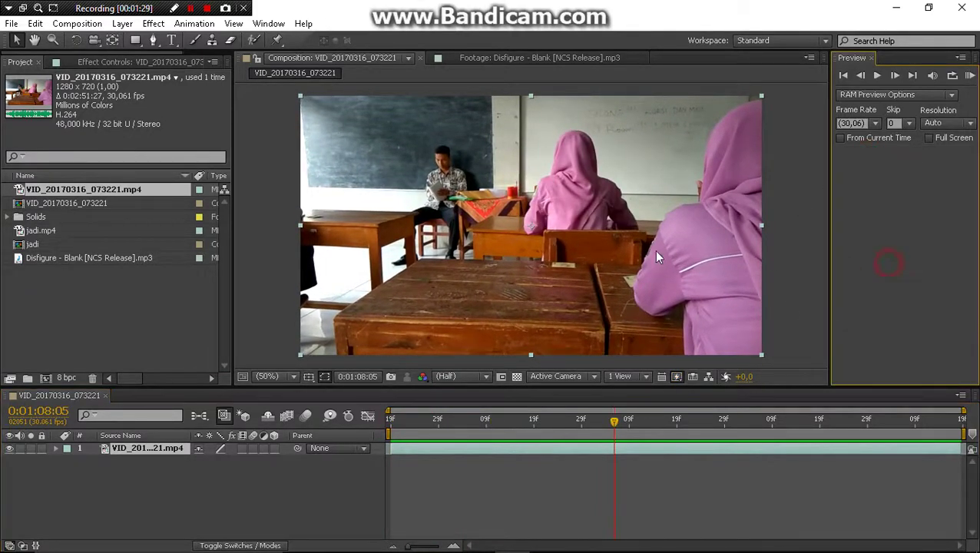
Step: Reopen the Tracker panel, return to the first frame, and run Track Camera on the clip
left_click(269, 24)
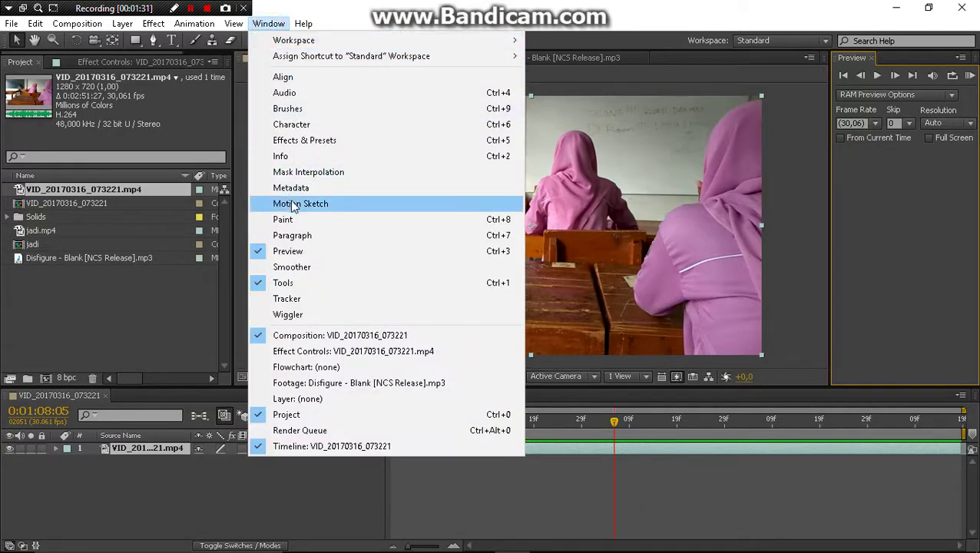
left_click(314, 299)
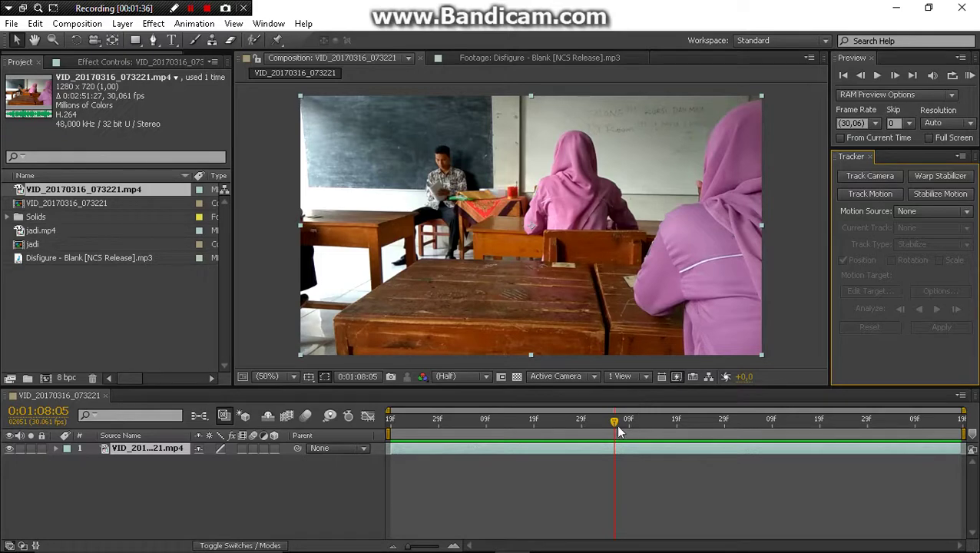
key("Page_Up")
key("Page_Up")
key("Page_Up")
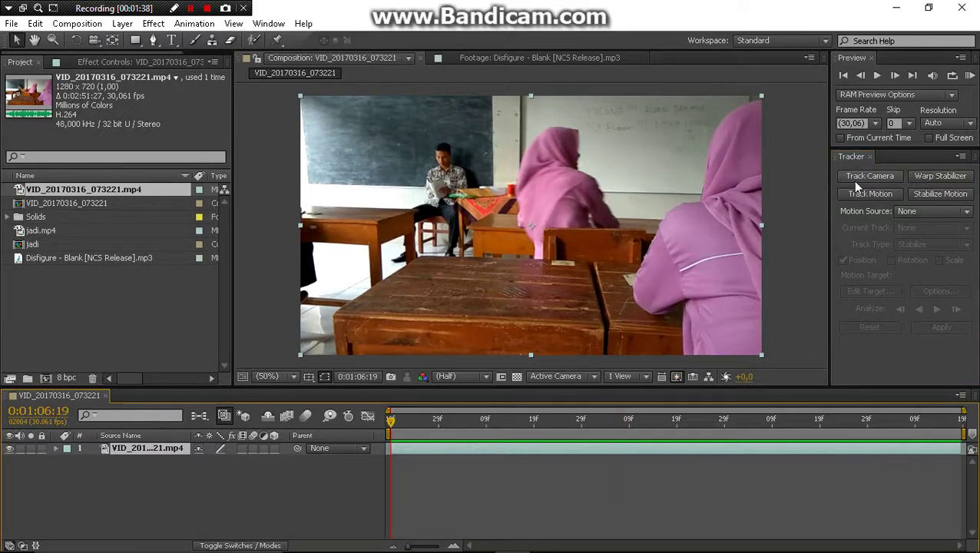
left_click(853, 179)
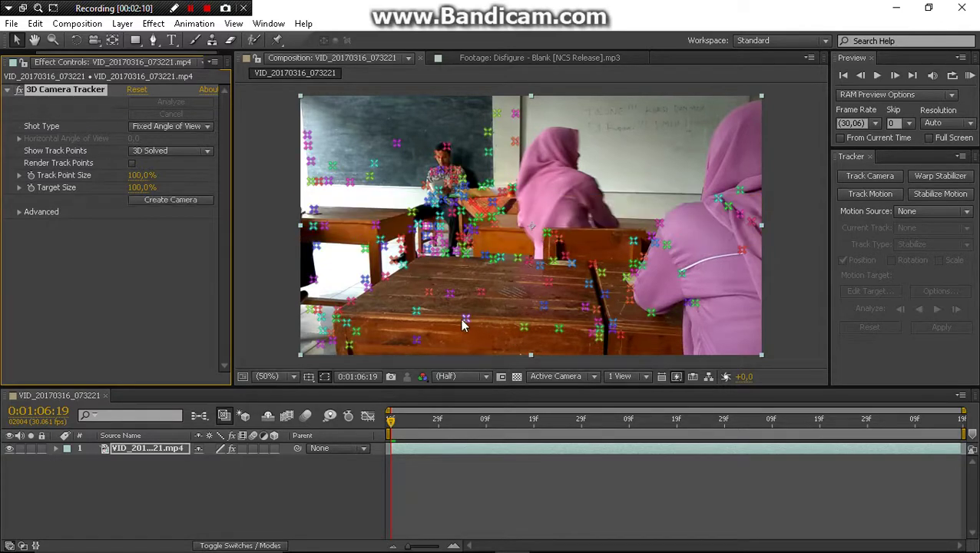
Step: Create Track Null 1 and a 3D Tracker Camera from track points on the front desk
left_click(372, 301)
right_click(372, 301)
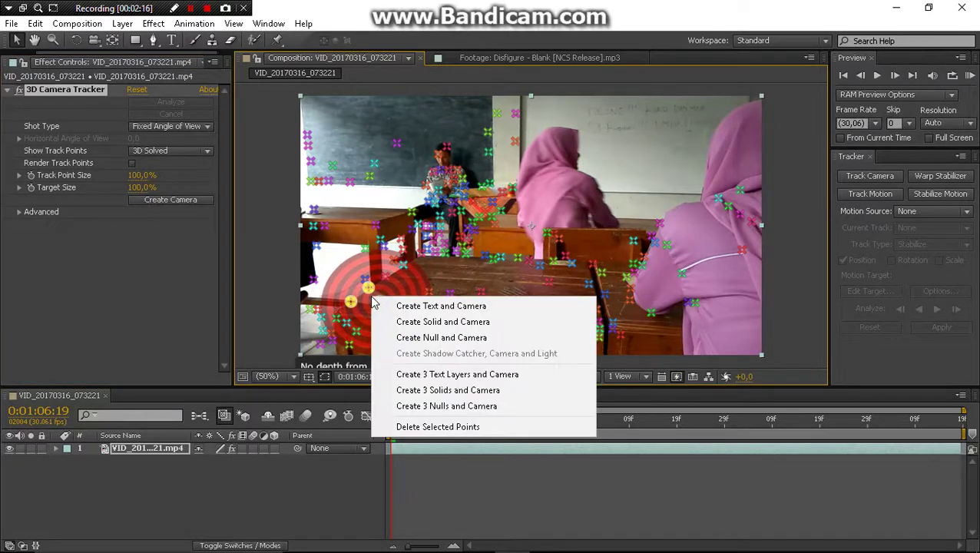
key("Escape")
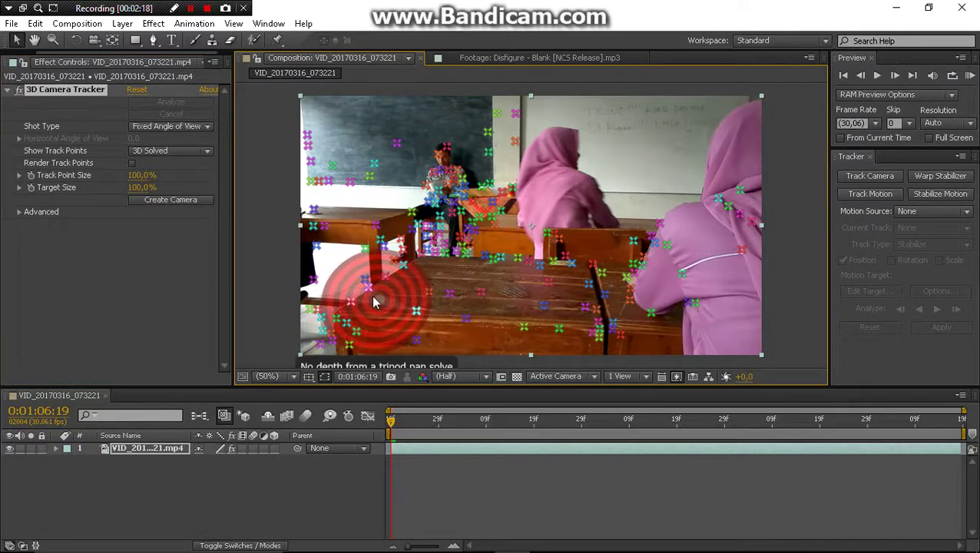
right_click(374, 301)
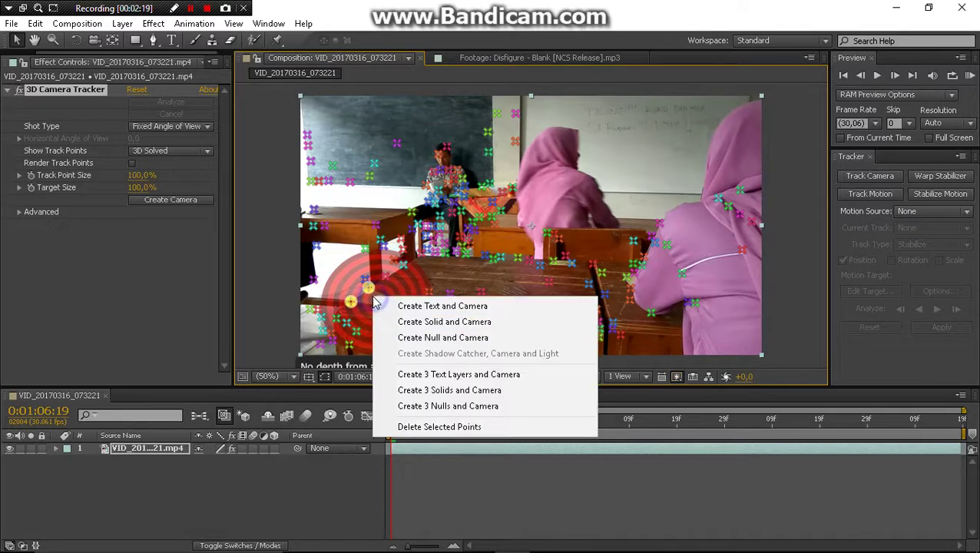
left_click(428, 338)
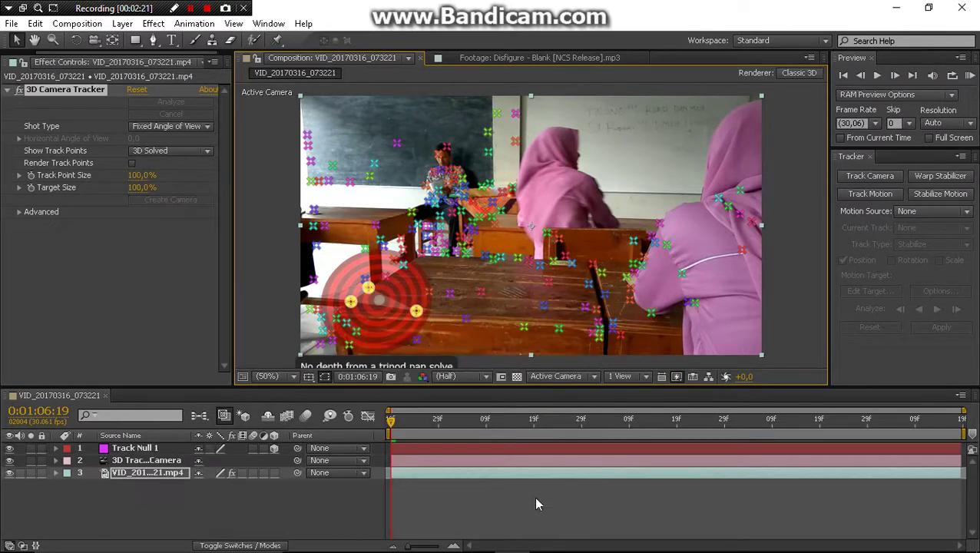
left_click(415, 461)
Step: Drag Disfigure - Blank [NCS Release].mp3 into the timeline as the top layer
left_click(412, 448)
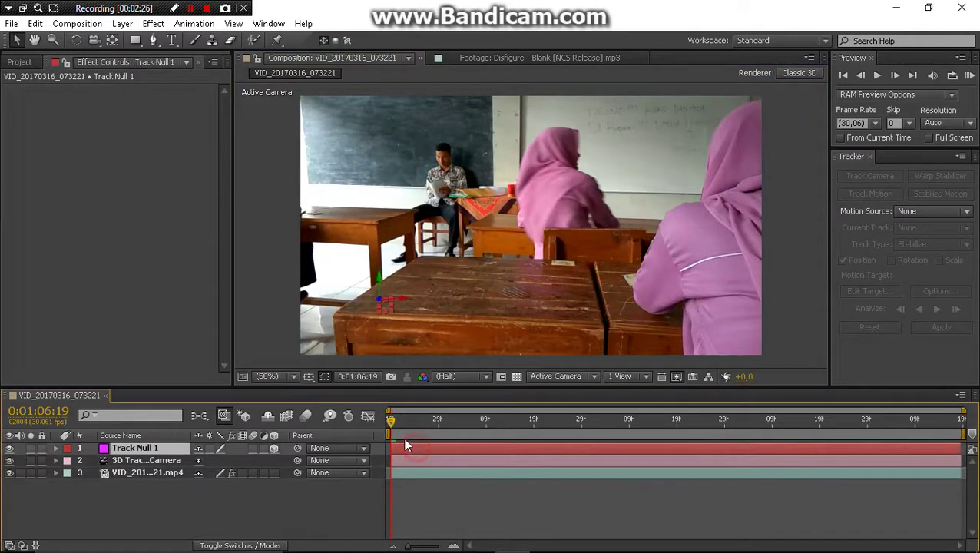
mouse_move(393, 421)
left_mouse_down()
mouse_move(435, 433)
mouse_move(427, 463)
left_mouse_up()
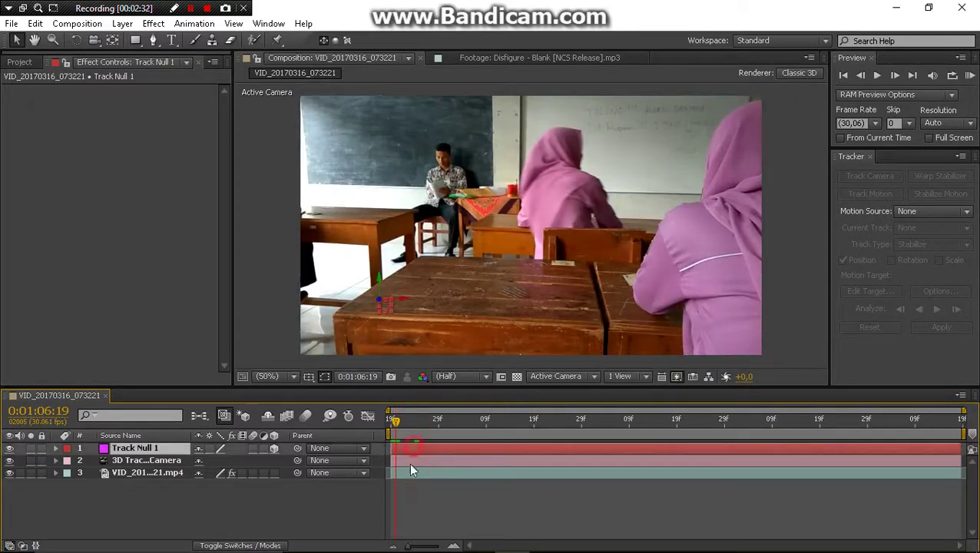
left_click(407, 497)
left_click(27, 62)
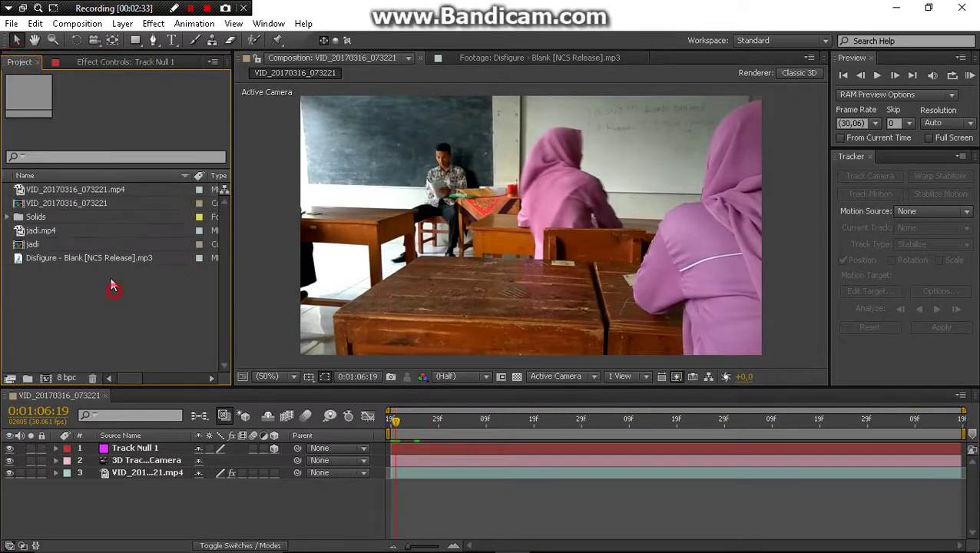
left_click_drag(111, 263, 98, 443)
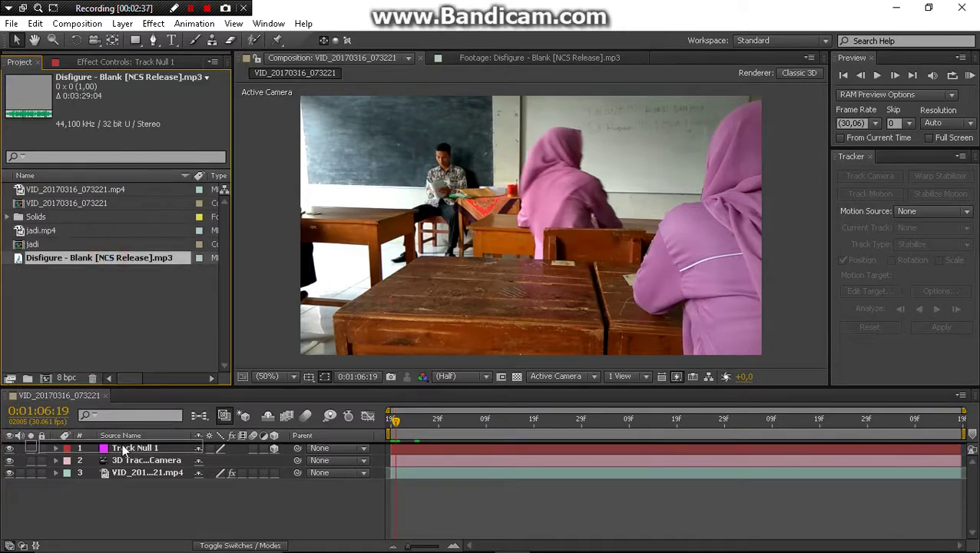
left_click_drag(98, 443, 169, 430)
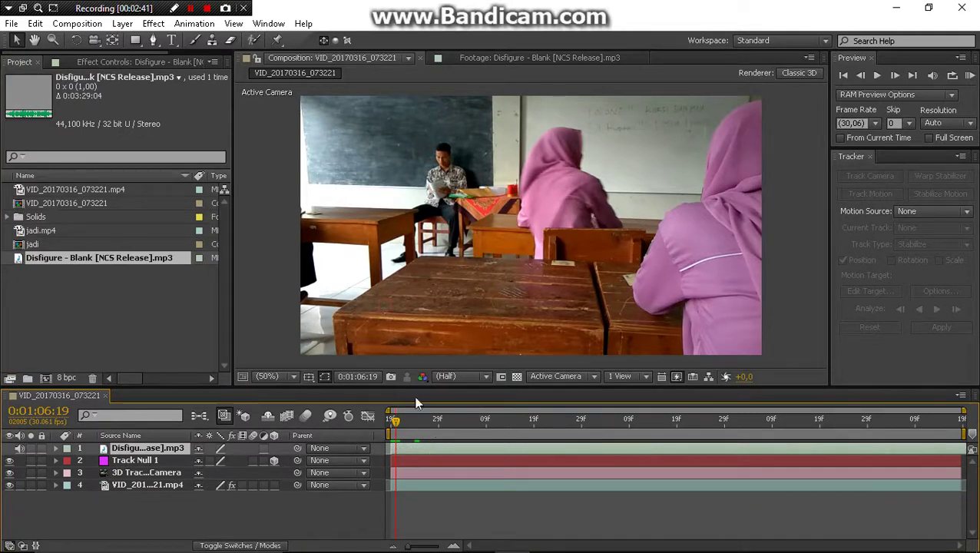
Step: Preview the composition with the Disfigure audio, then clear the selection
left_click(971, 75)
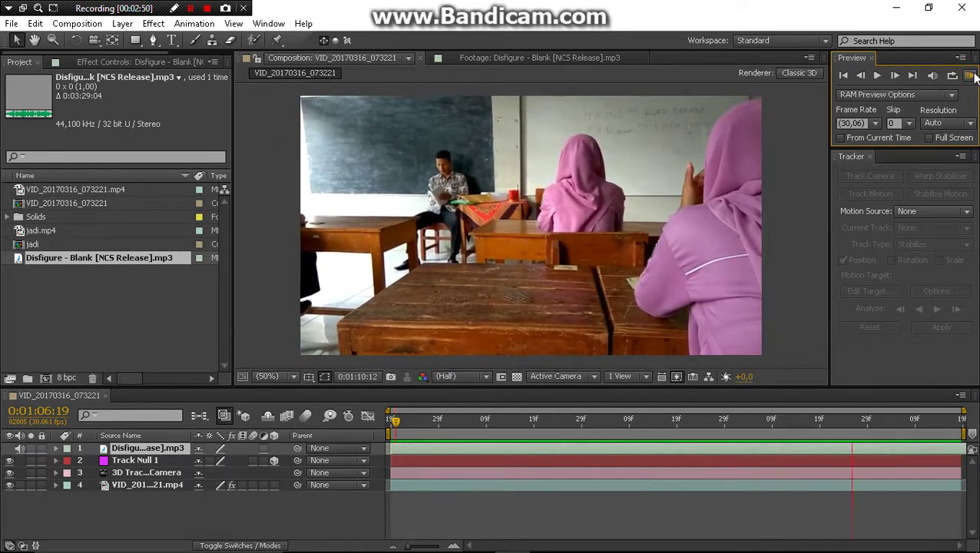
left_click(785, 313)
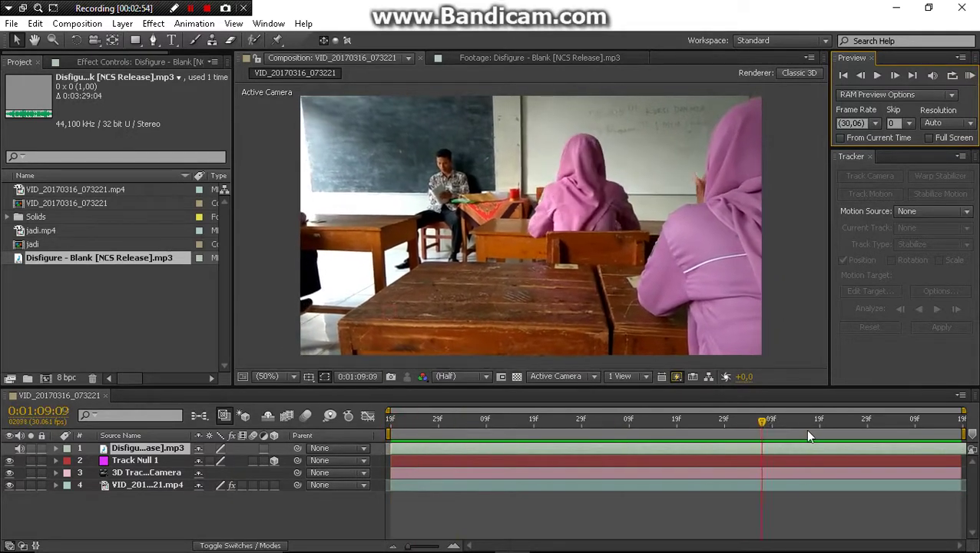
left_click(405, 444)
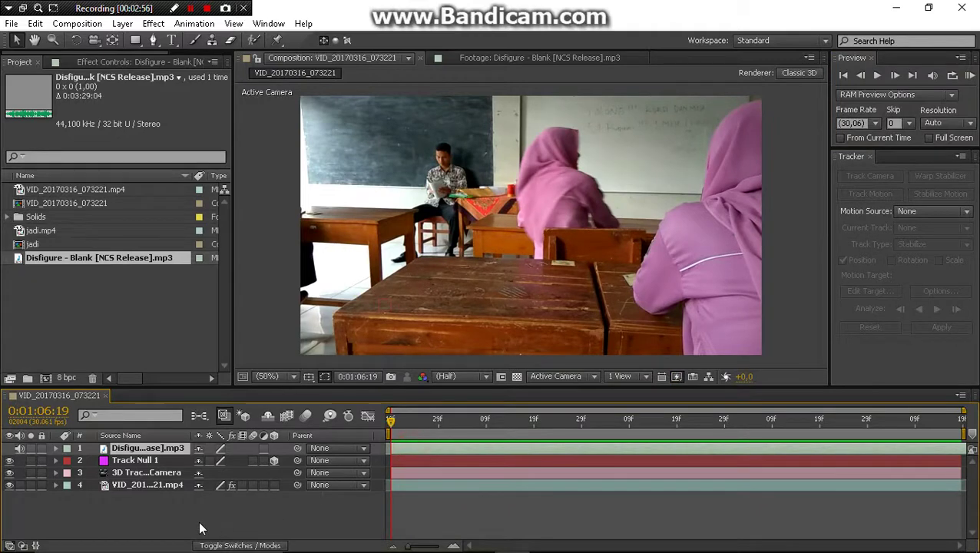
left_click(113, 312)
left_click(416, 451)
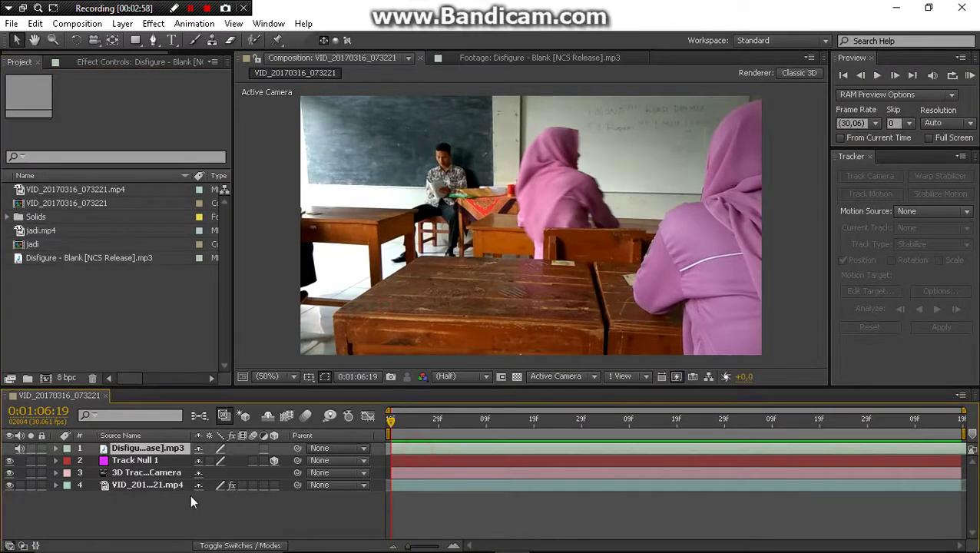
Step: Create a new black solid layer in the composition
right_click(187, 525)
right_click(149, 516)
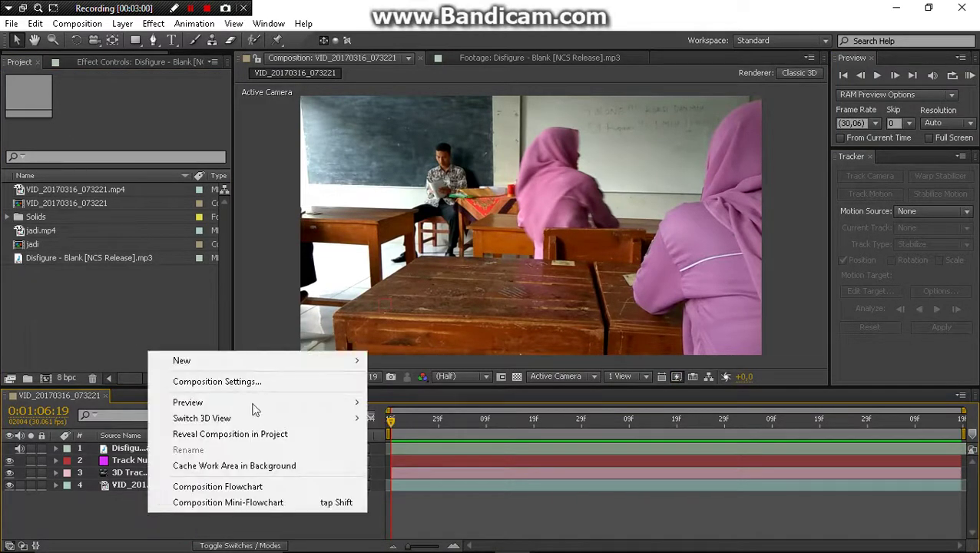
mouse_move(263, 366)
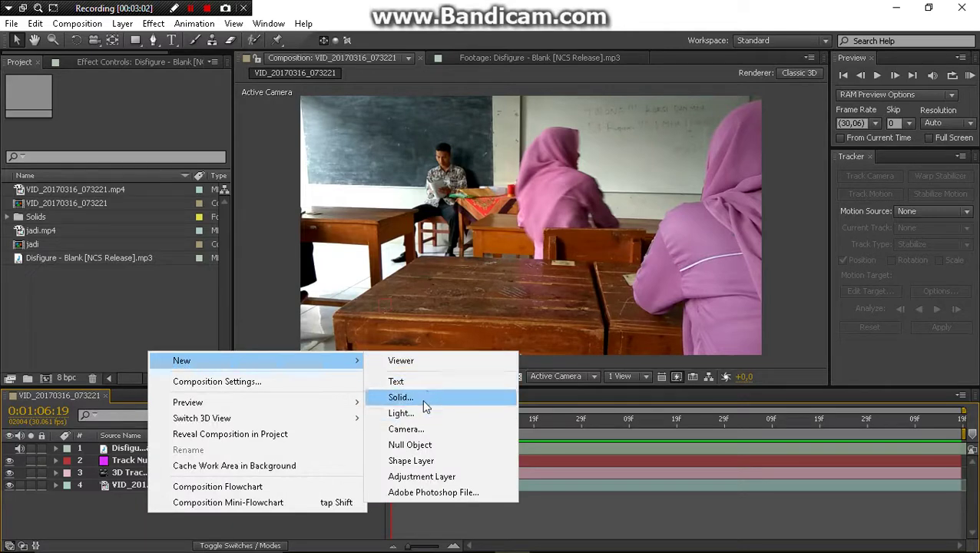
left_click(400, 397)
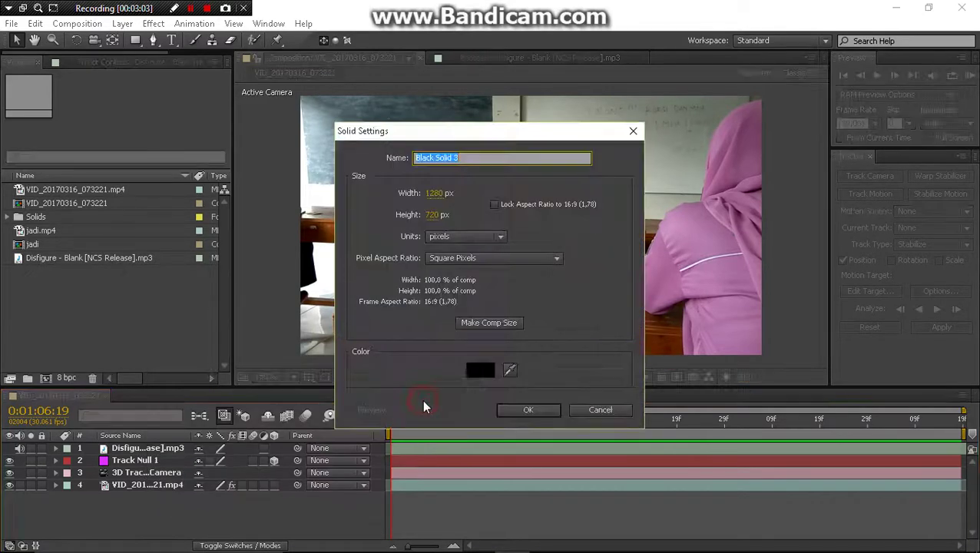
left_click(513, 409)
Step: Apply Effect > Generate > Audio Spectrum to the solid
left_click(153, 23)
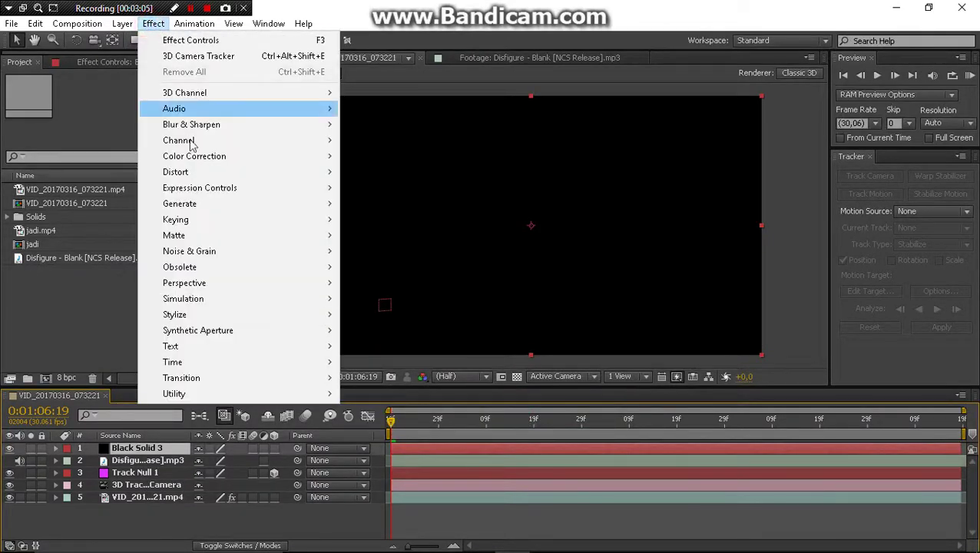
mouse_move(201, 158)
mouse_move(213, 203)
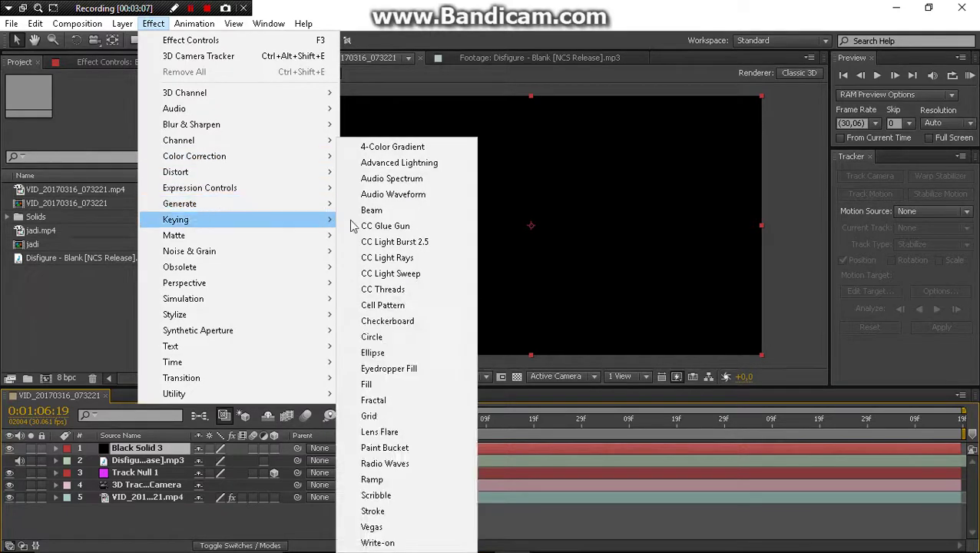
left_click(421, 179)
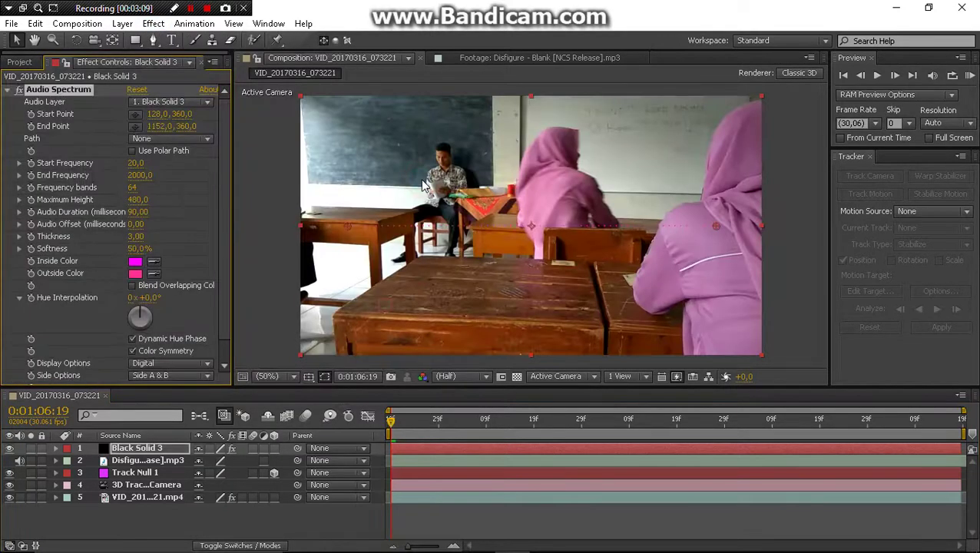
Step: Set Audio Layer to the Disfigure mp3 and adjust Start/End Frequency and Frequency bands
left_click(191, 107)
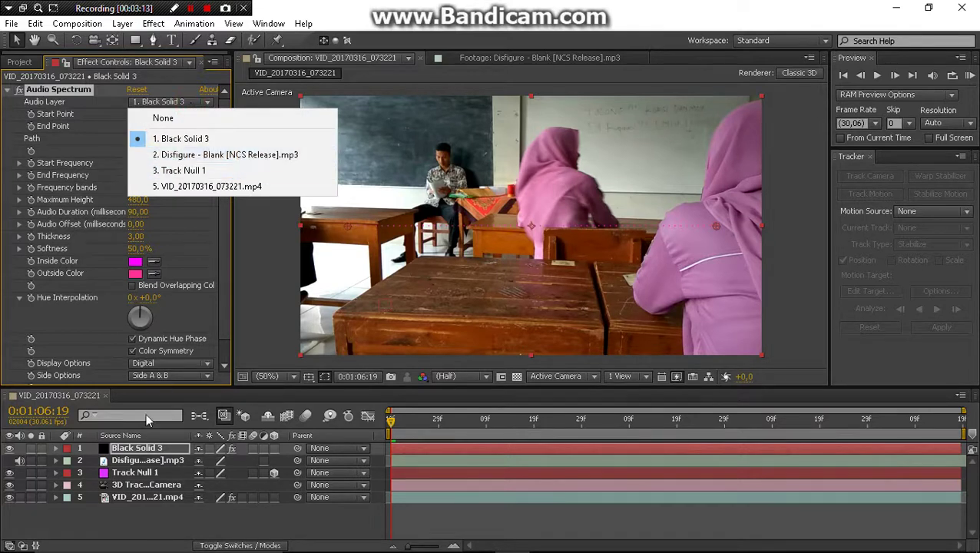
left_click(284, 155)
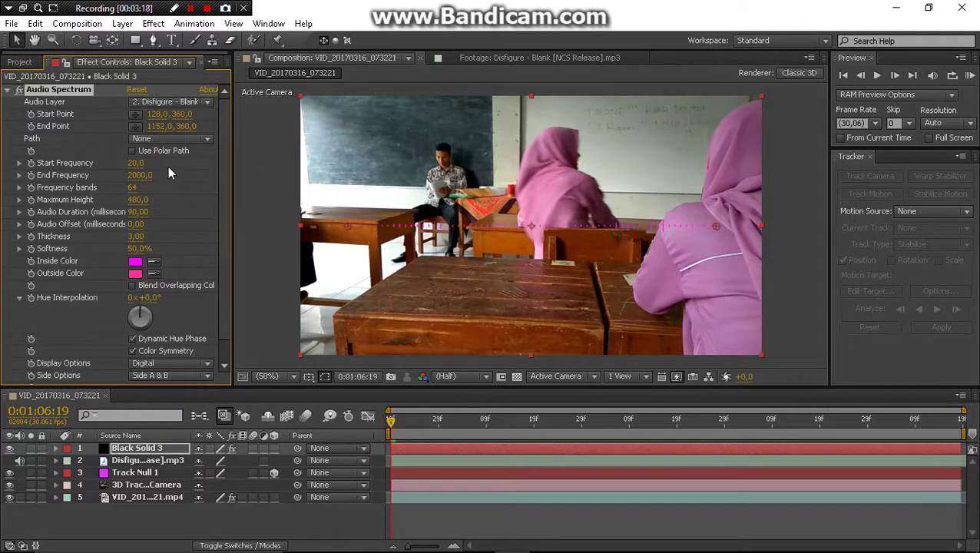
left_click_drag(165, 166, 144, 163)
mouse_move(103, 163)
left_mouse_down()
mouse_move(198, 174)
mouse_move(58, 175)
left_mouse_up()
mouse_move(132, 187)
left_mouse_down()
mouse_move(105, 187)
mouse_move(164, 186)
mouse_move(115, 187)
left_mouse_up()
Step: Tune Maximum Height, Frequency bands, Audio Offset and bar Thickness
left_click_drag(198, 198, 134, 199)
left_click(132, 187)
left_click_drag(169, 219, 50, 220)
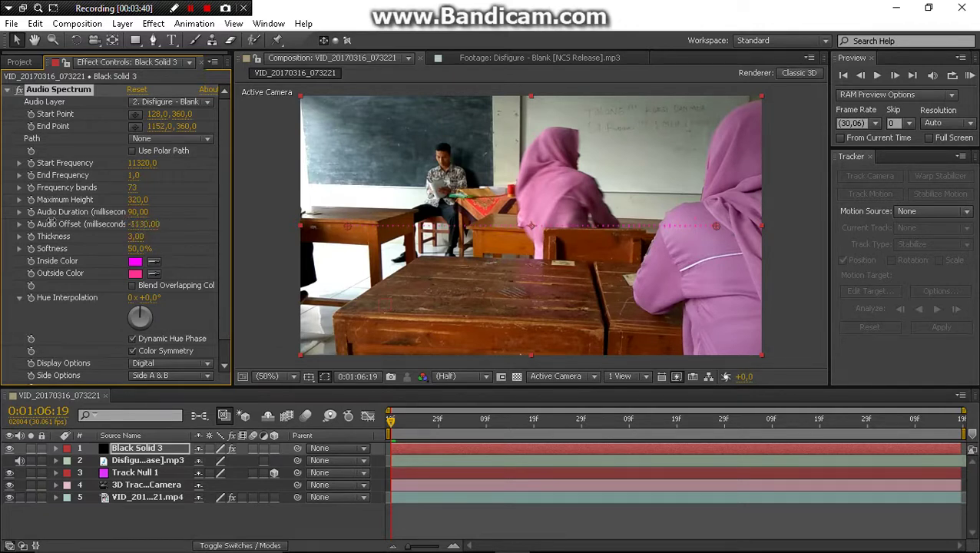
mouse_move(138, 216)
left_mouse_down()
mouse_move(164, 218)
mouse_move(165, 228)
mouse_move(225, 200)
left_mouse_up()
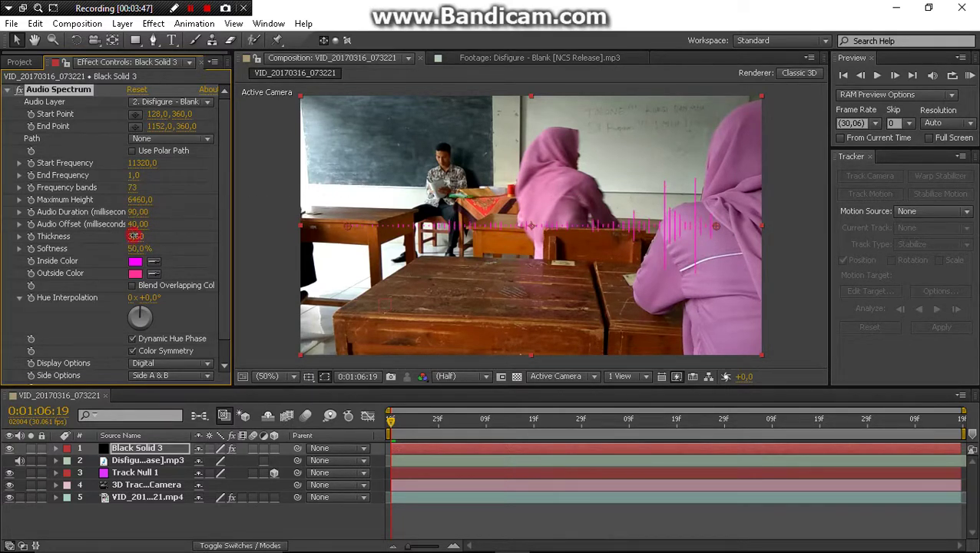
mouse_move(134, 236)
left_mouse_down()
mouse_move(166, 249)
mouse_move(139, 249)
mouse_move(154, 237)
left_mouse_up()
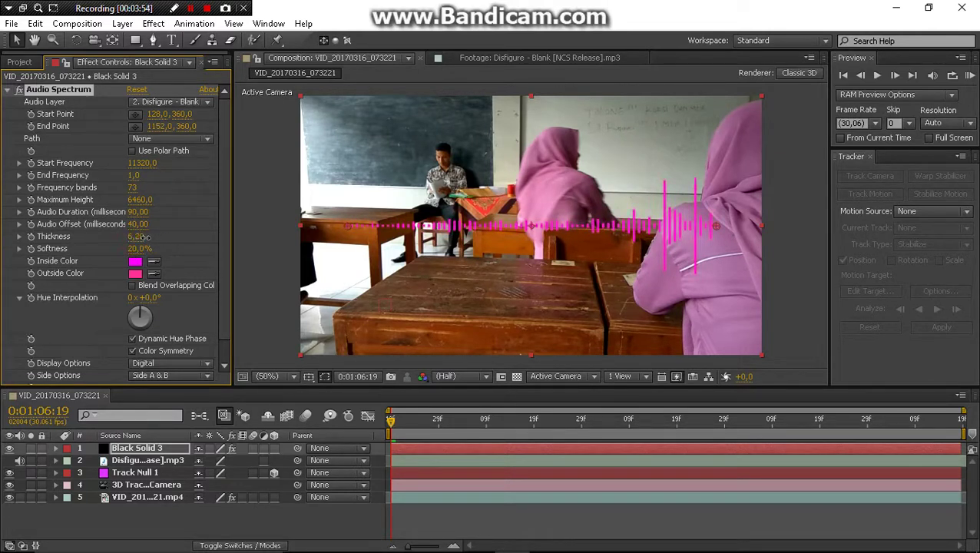
Step: Set both Inside Color and Outside Color of the spectrum to white
left_click(135, 262)
left_click_drag(369, 281, 319, 194)
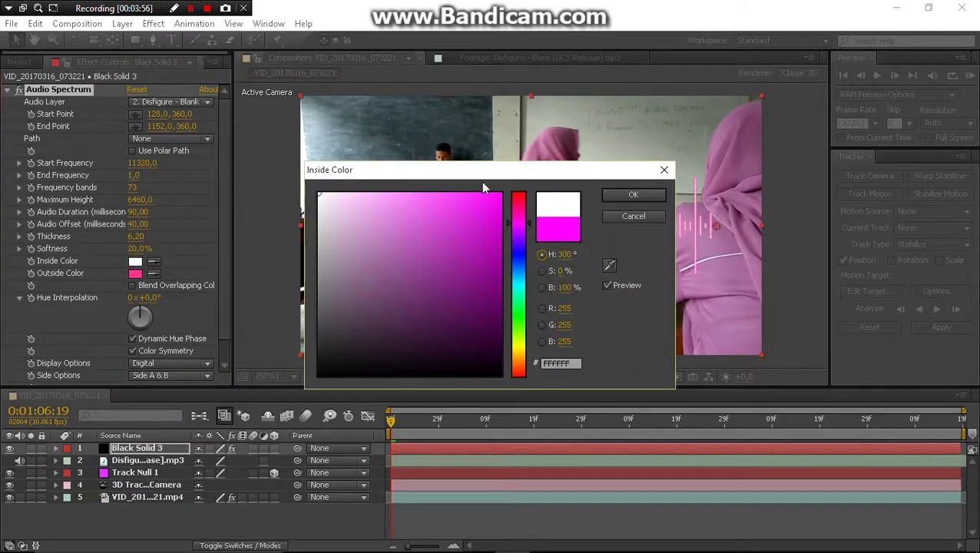
left_click(619, 198)
left_click(135, 273)
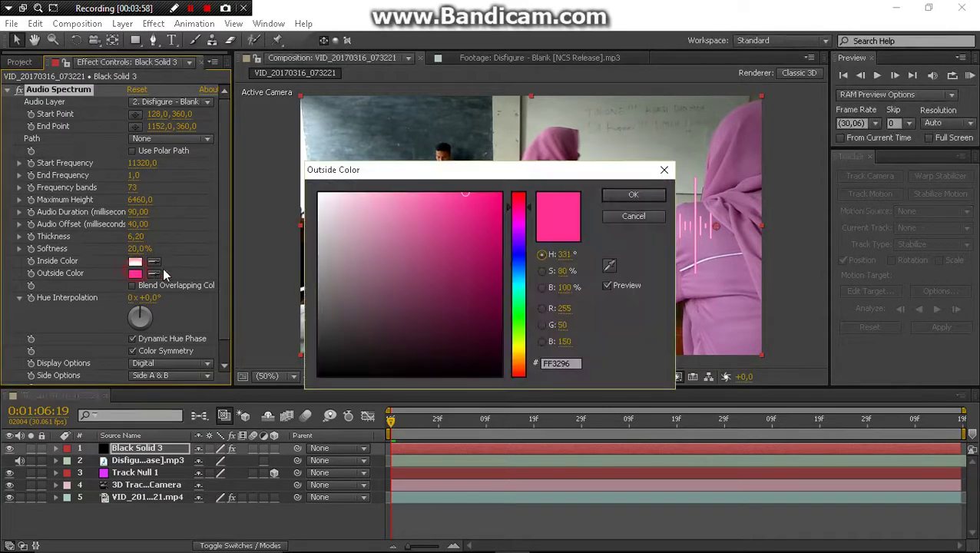
mouse_move(382, 282)
left_mouse_down()
mouse_move(310, 306)
mouse_move(247, 163)
left_mouse_up()
left_click(633, 195)
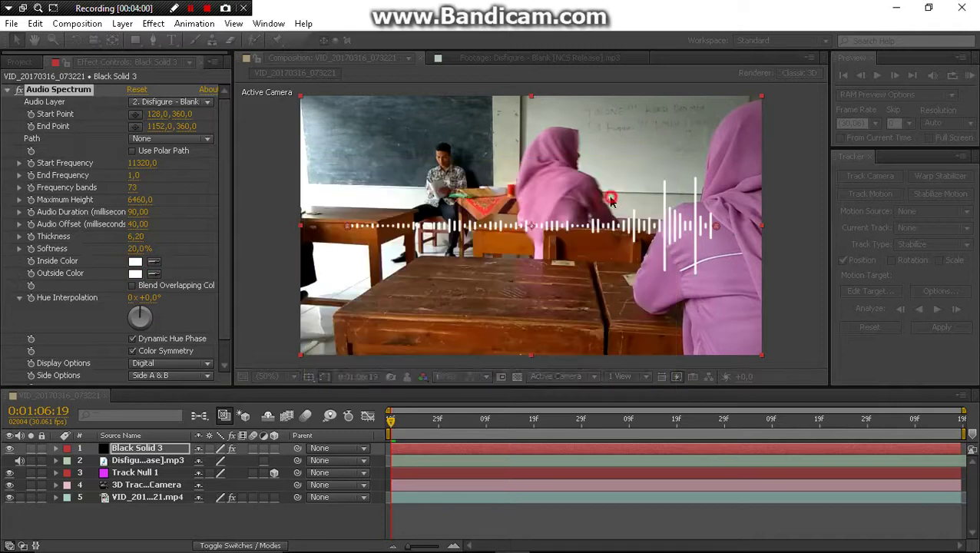
Step: Change Side Options to Side A and preview the spectrum with audio
scroll(218, 291, "down", 1)
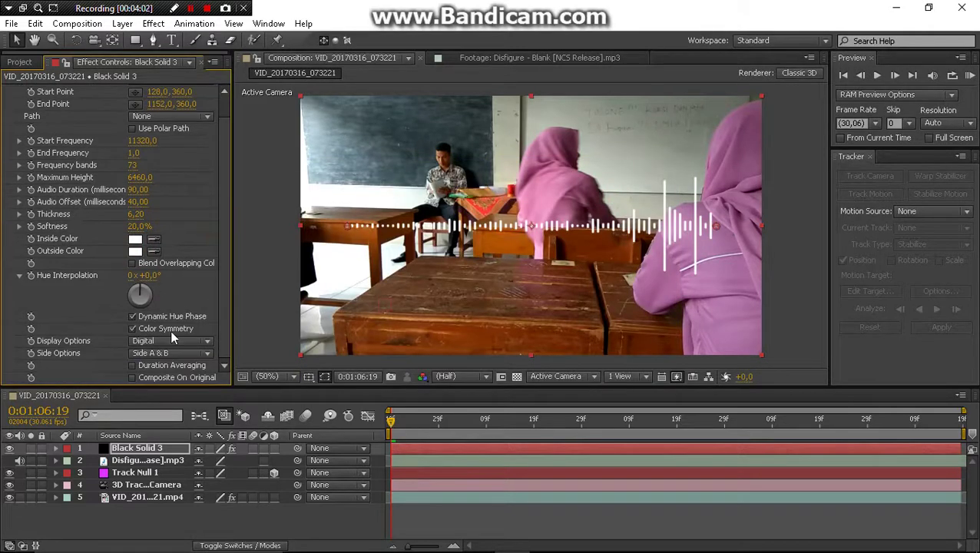
left_click(178, 352)
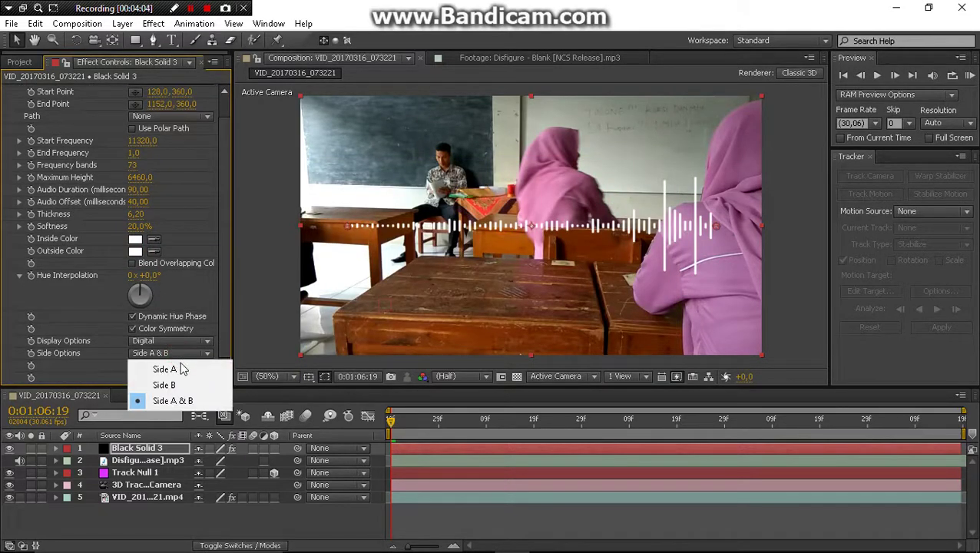
left_click(181, 369)
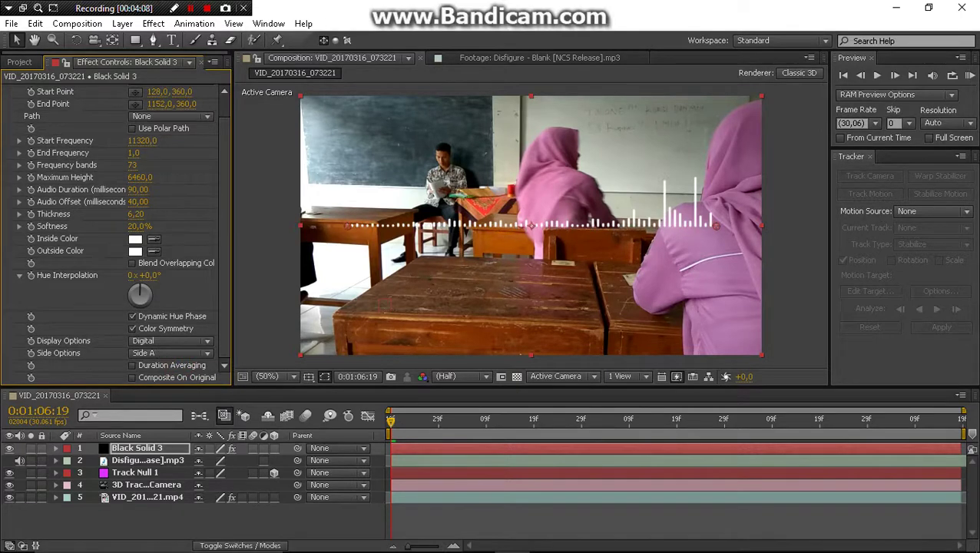
left_click(971, 77)
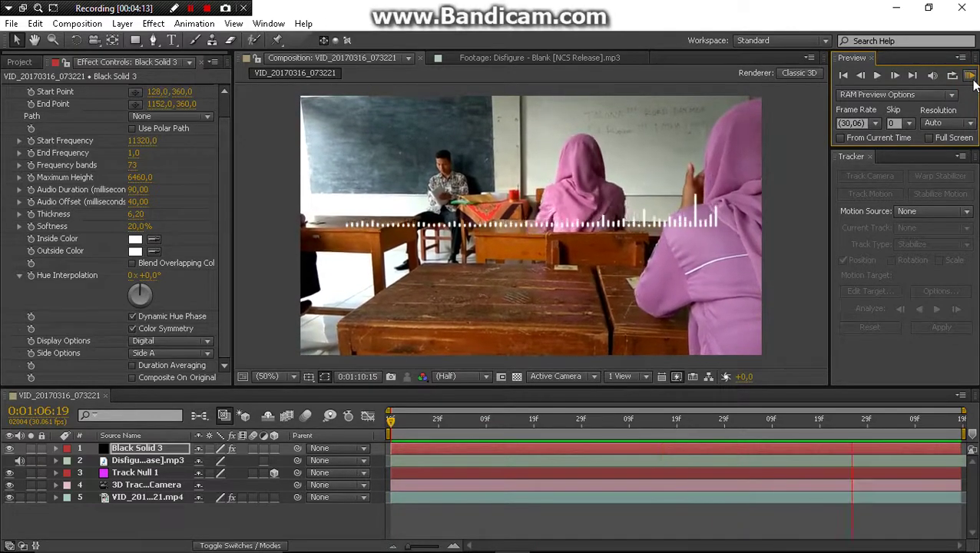
Step: Stop the preview and move the playhead forward to about 0:01:07:08
left_click(539, 337)
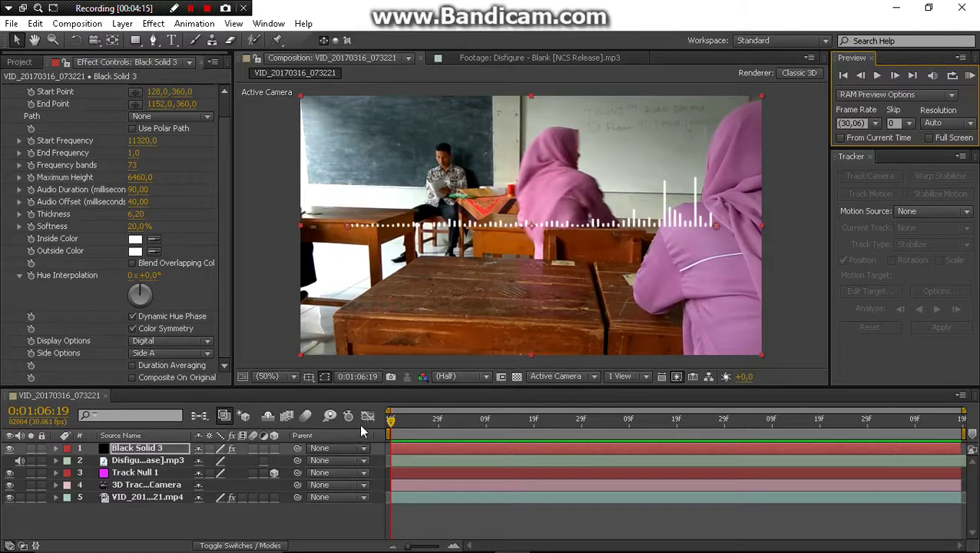
mouse_move(392, 427)
left_mouse_down()
mouse_move(507, 433)
mouse_move(485, 429)
left_mouse_up()
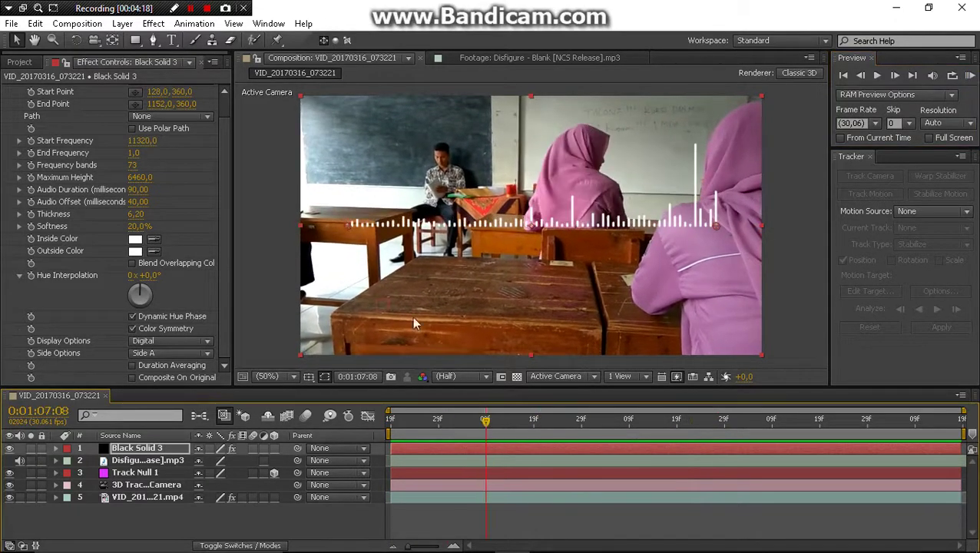
left_click(259, 545)
left_click(257, 545)
Step: Rename Black Solid 3 to 'spetru,m' and turn on its 3D Layer switch
right_click(149, 448)
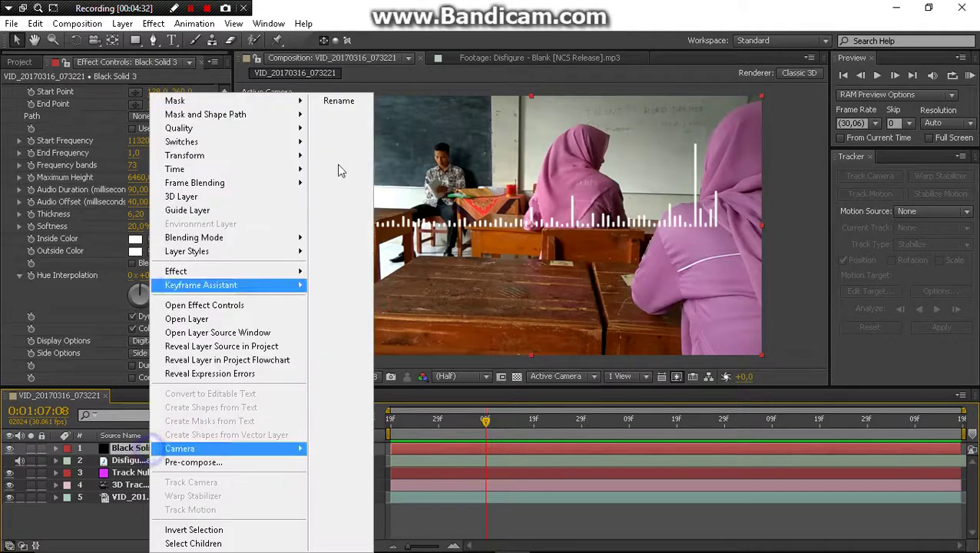
left_click(355, 104)
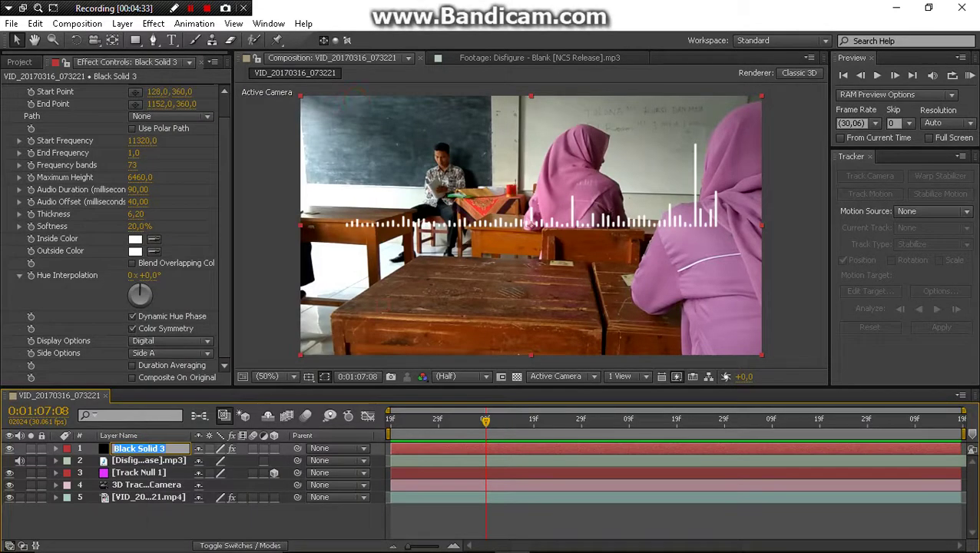
type("so")
type("petru,m")
key("Return")
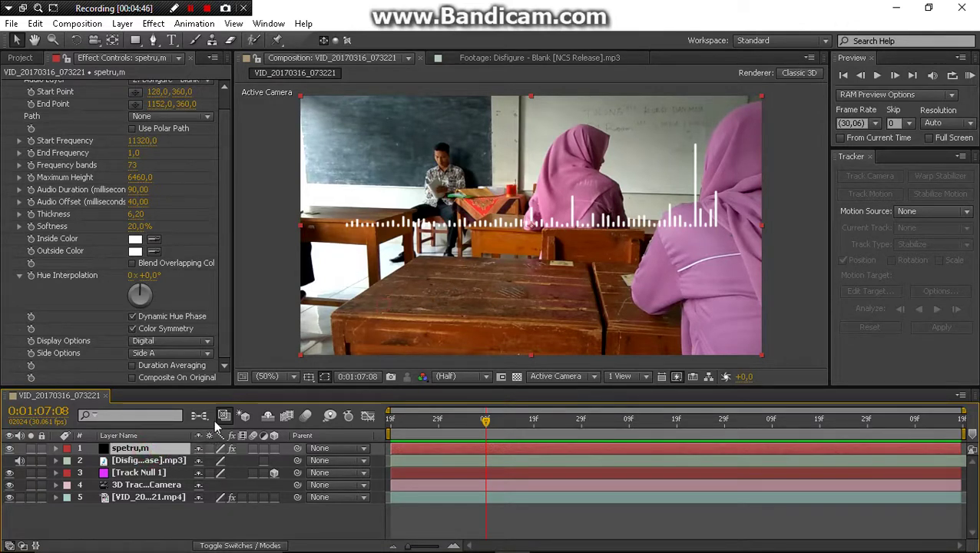
left_click(275, 449)
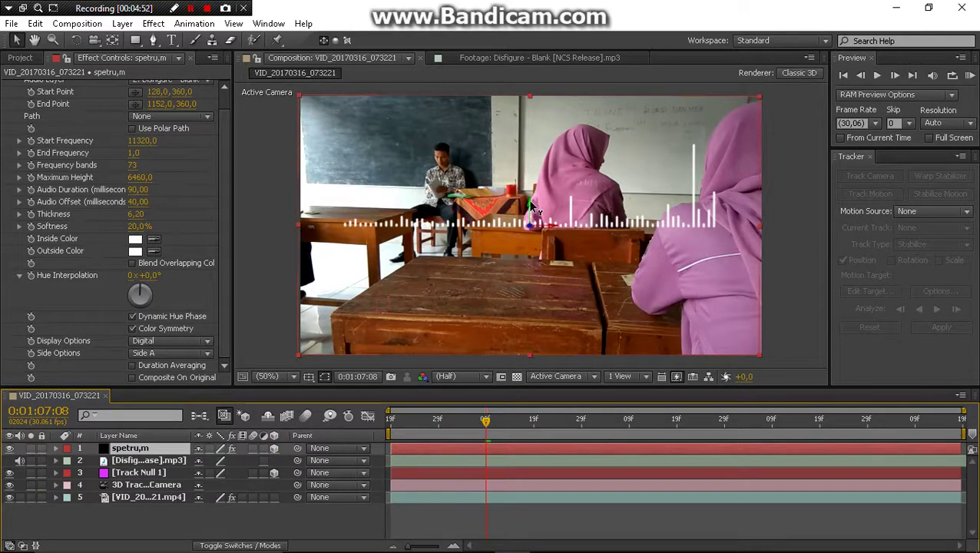
Step: Lower the spectrum bars, tilt them into perspective, shrink them and move them onto the front desk
left_click_drag(535, 209, 531, 279)
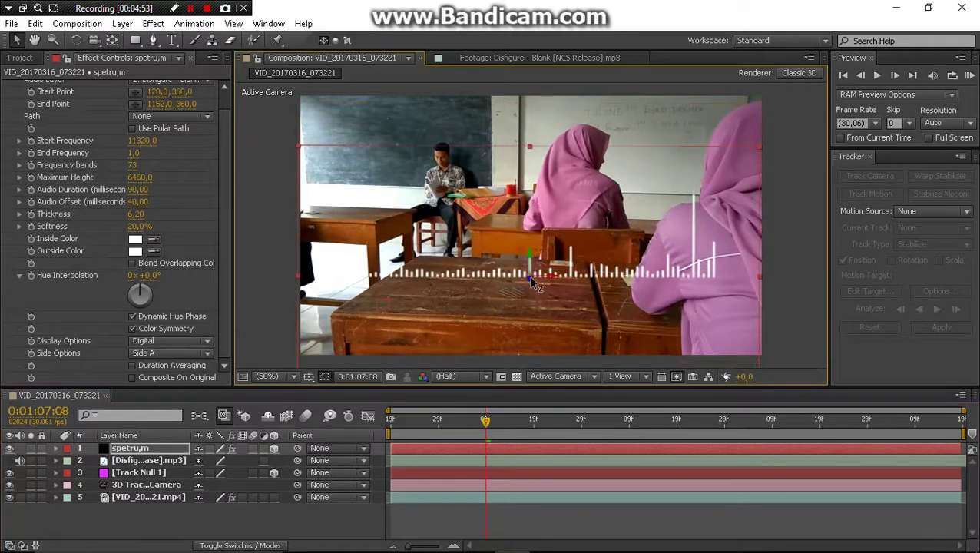
left_click(76, 40)
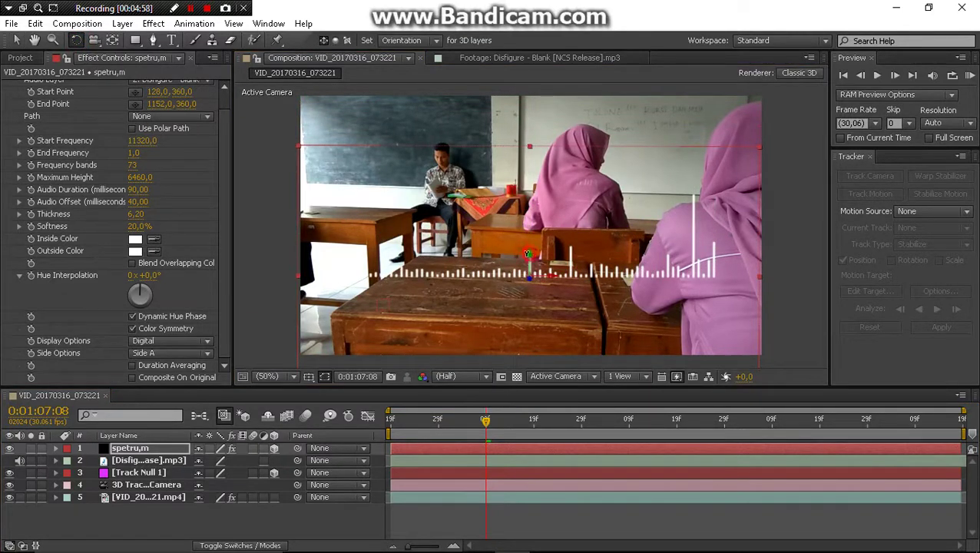
mouse_move(528, 255)
left_mouse_down()
mouse_move(524, 279)
mouse_move(545, 286)
left_mouse_up()
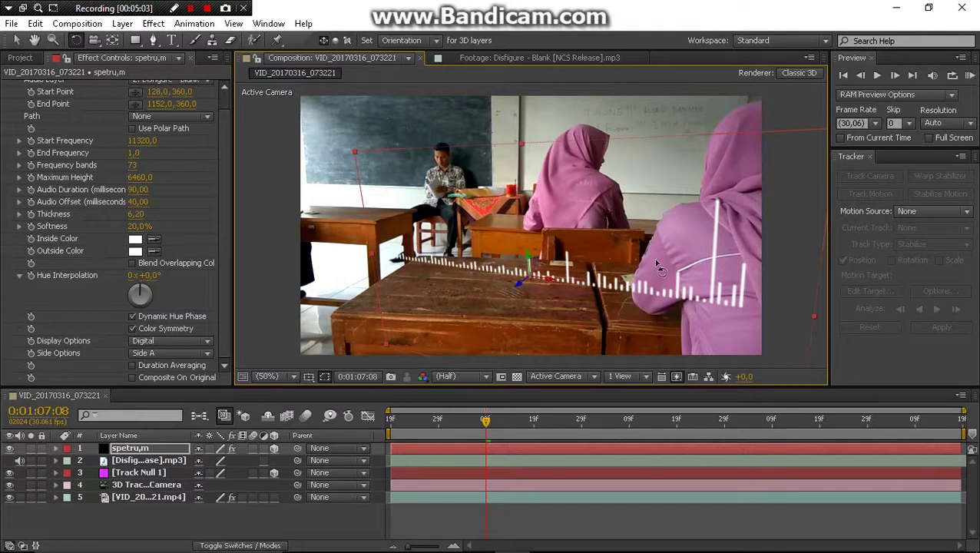
left_click(17, 40)
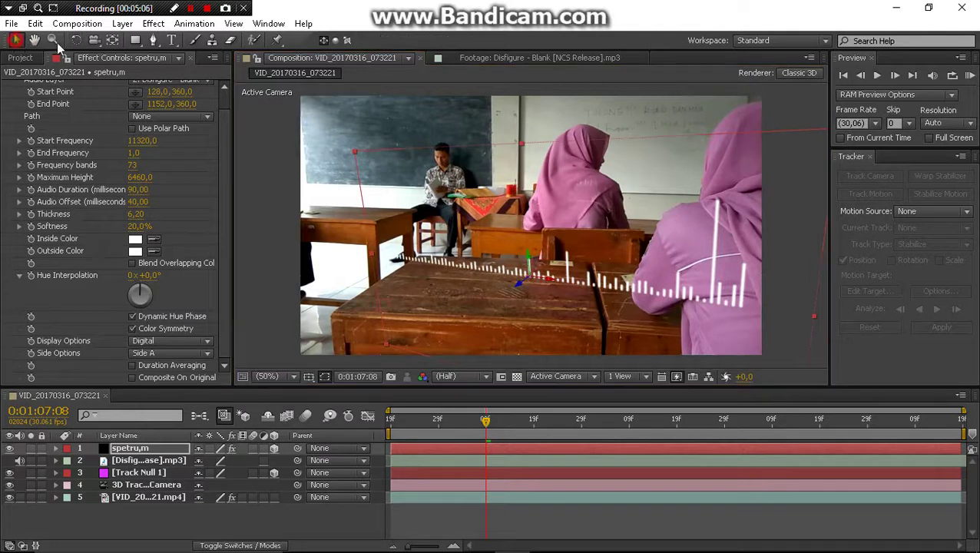
left_click_drag(355, 151, 422, 181)
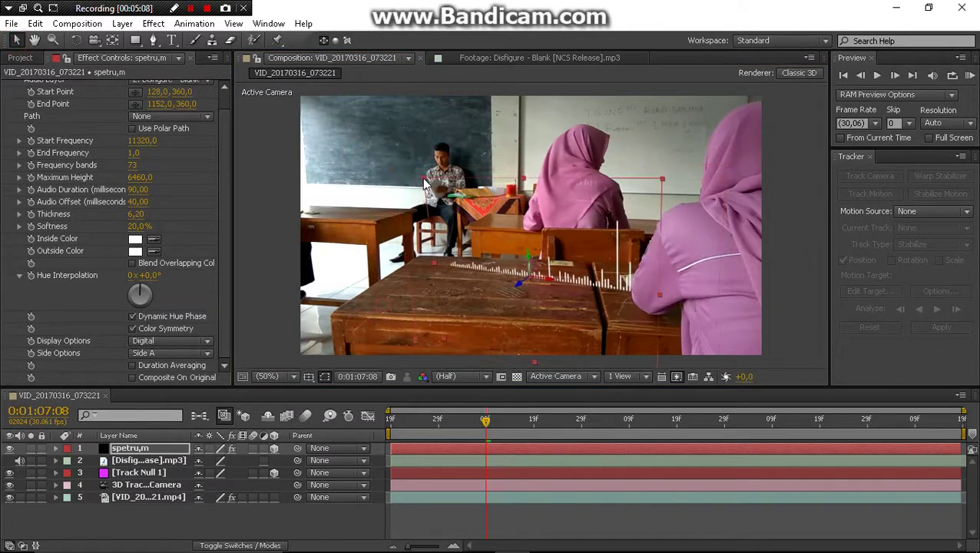
mouse_move(529, 279)
left_mouse_down()
mouse_move(482, 271)
mouse_move(510, 289)
left_mouse_up()
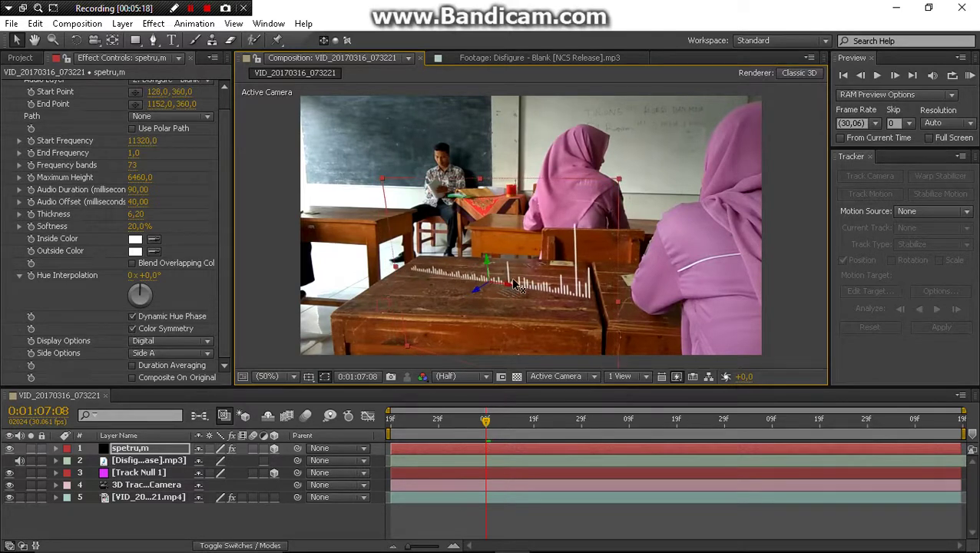
Step: Fine-tune the spectrum's rotation to match the desk angle, then shift it left and down
left_click(76, 40)
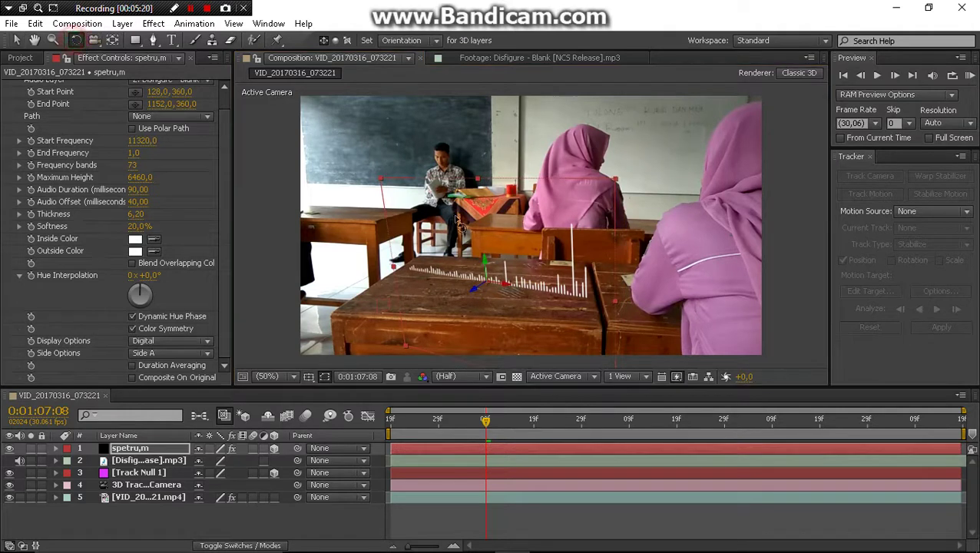
left_click_drag(485, 260, 487, 275)
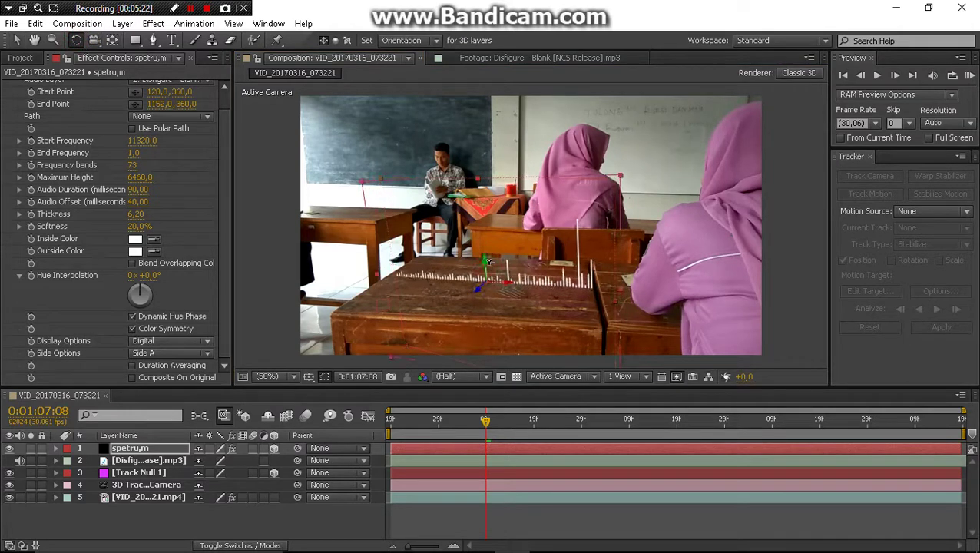
left_click(503, 284)
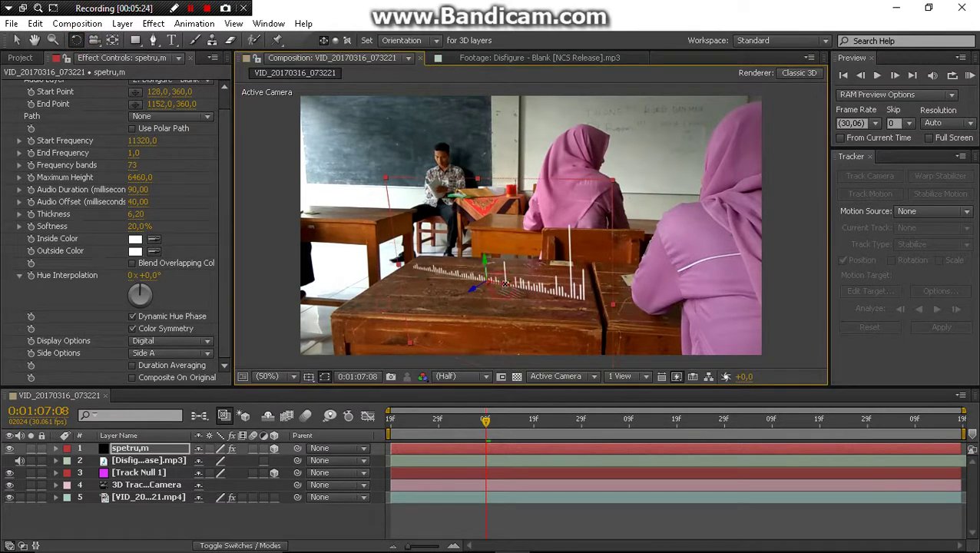
mouse_move(505, 284)
left_mouse_down()
mouse_move(476, 288)
mouse_move(499, 286)
left_mouse_up()
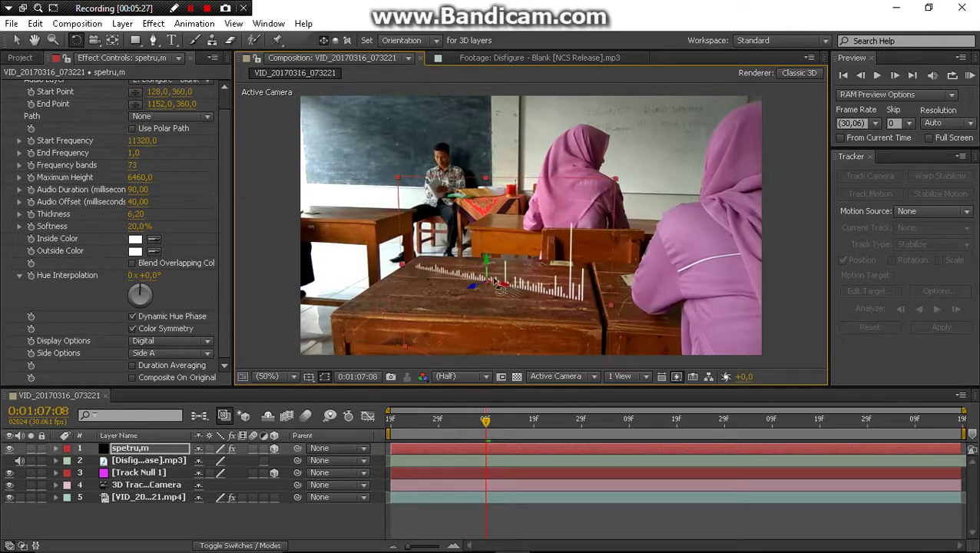
left_click_drag(487, 262, 486, 265)
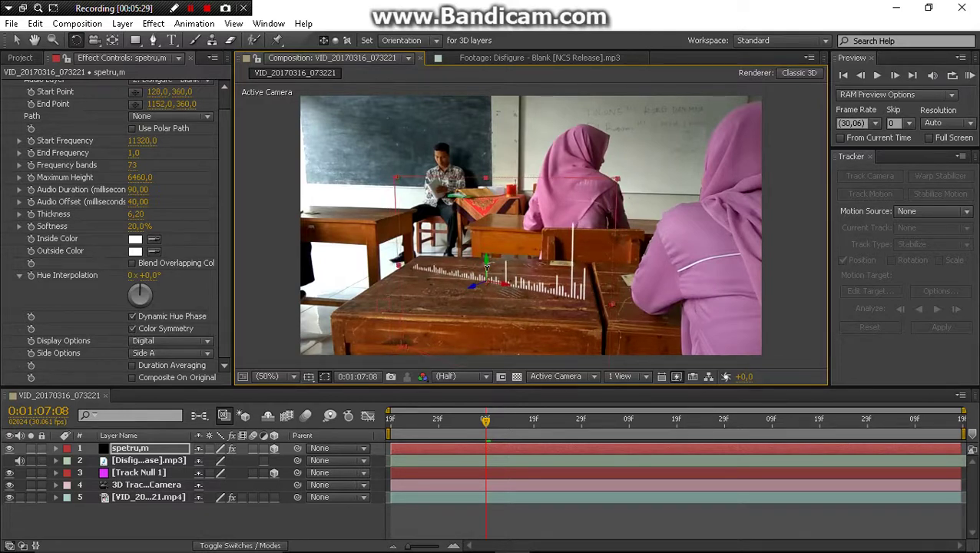
key("v")
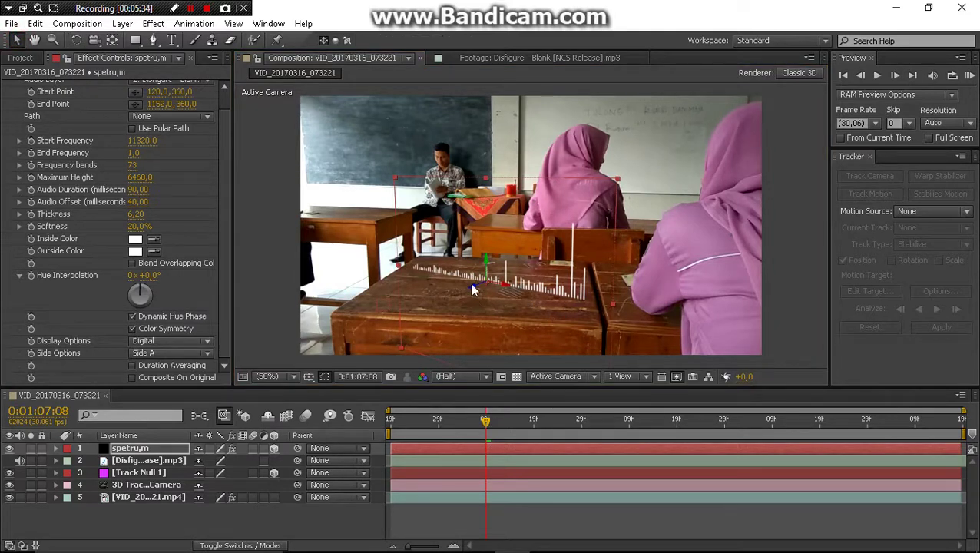
left_click_drag(473, 290, 461, 297)
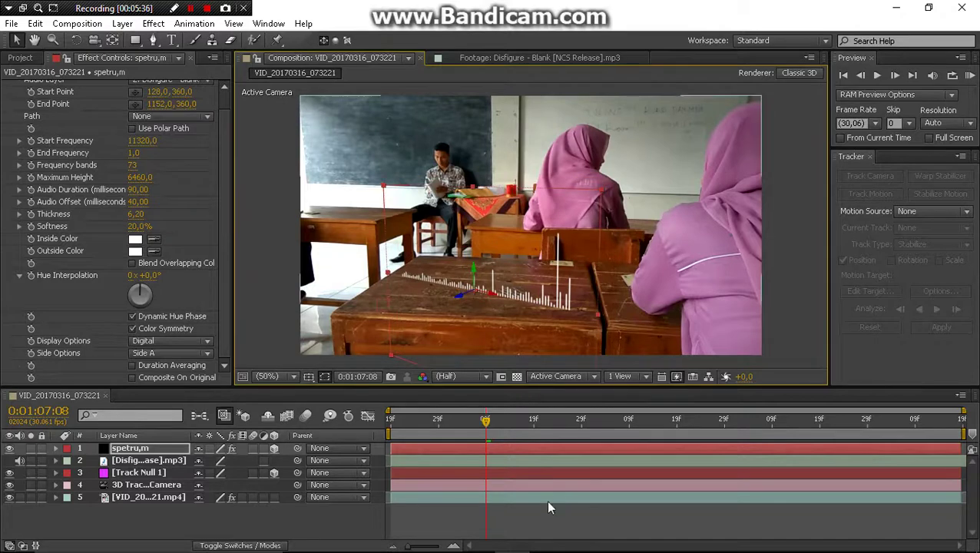
Step: Select the 3D Tracker Camera layer and preview the shot to check the tracking
left_click(530, 484)
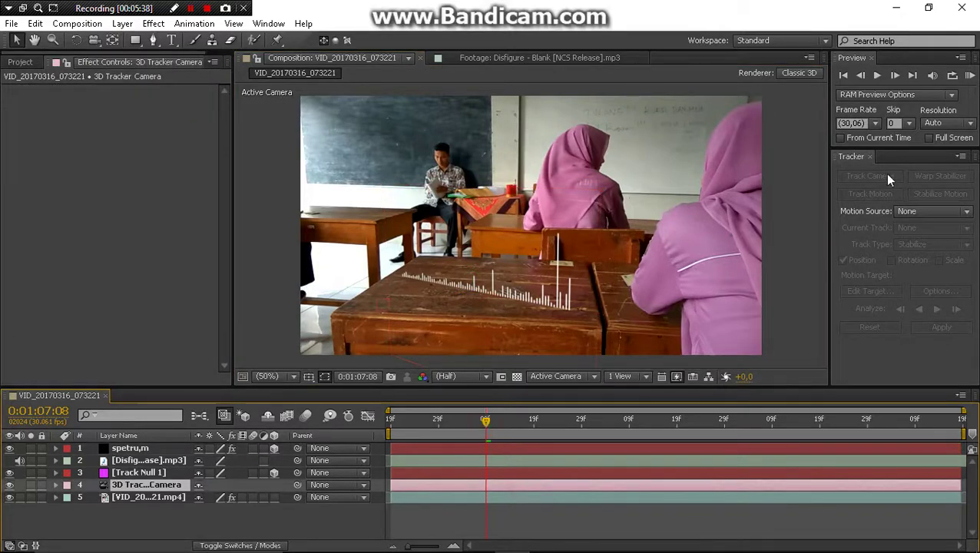
left_click(970, 76)
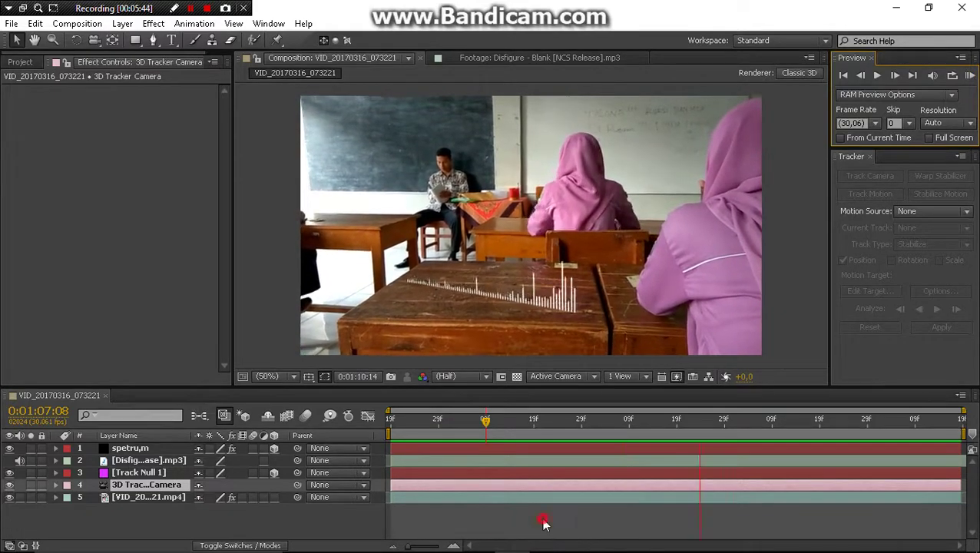
left_click(463, 432)
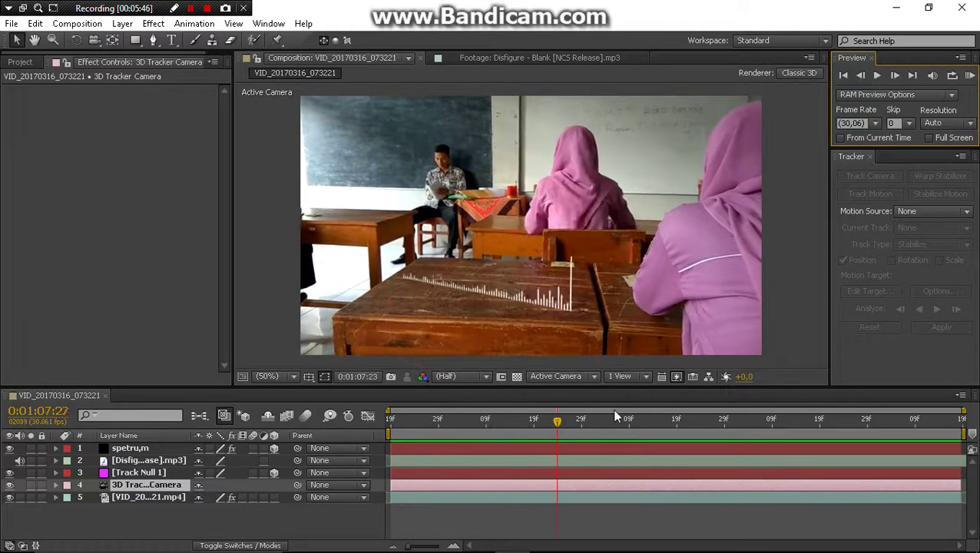
left_click_drag(489, 424, 486, 422)
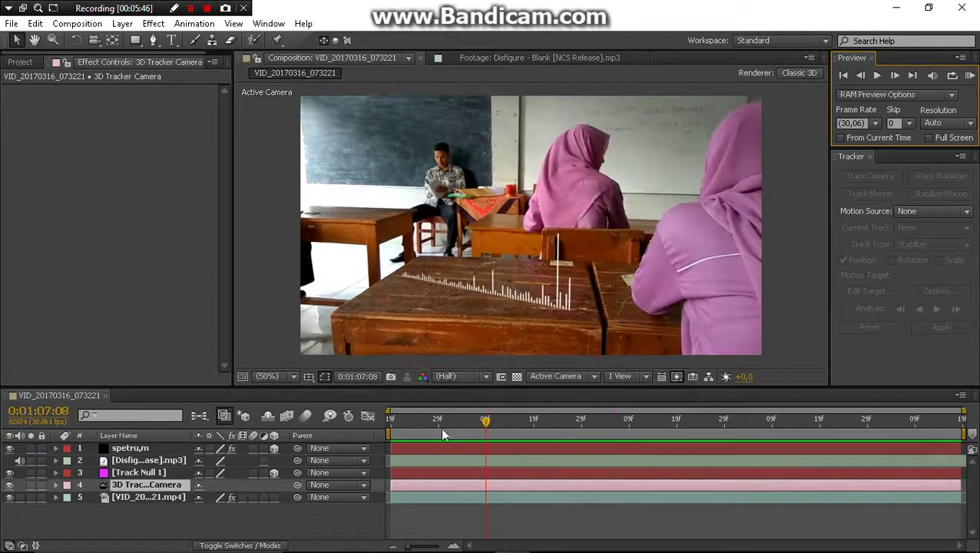
Step: Preview with the spectrum's 3D switch off, re-enable 3D, and return to the timeline start
left_click(274, 449)
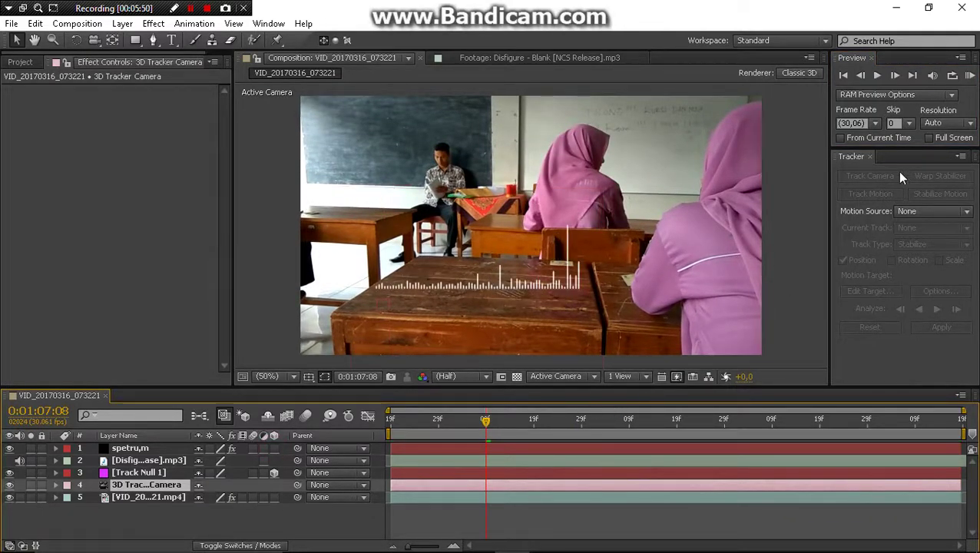
left_click(969, 75)
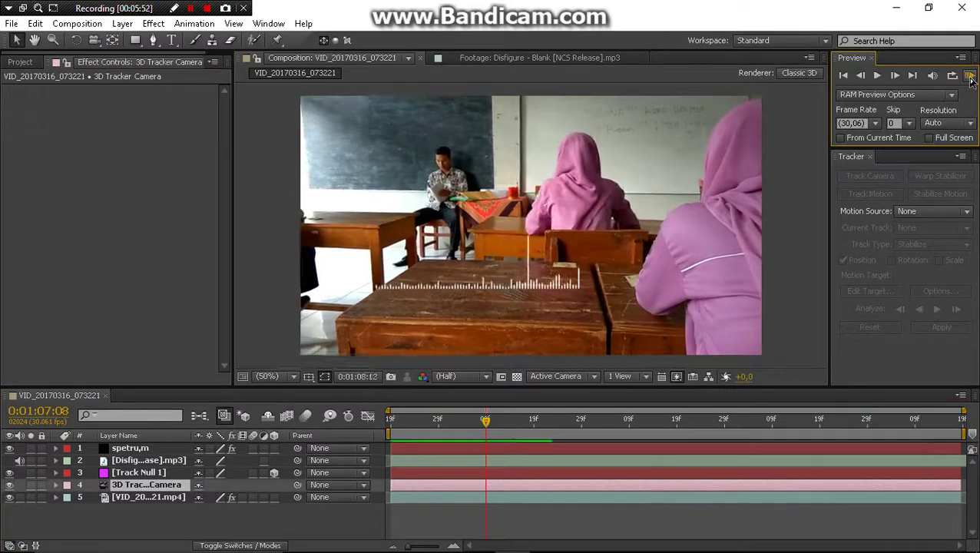
left_click(413, 284)
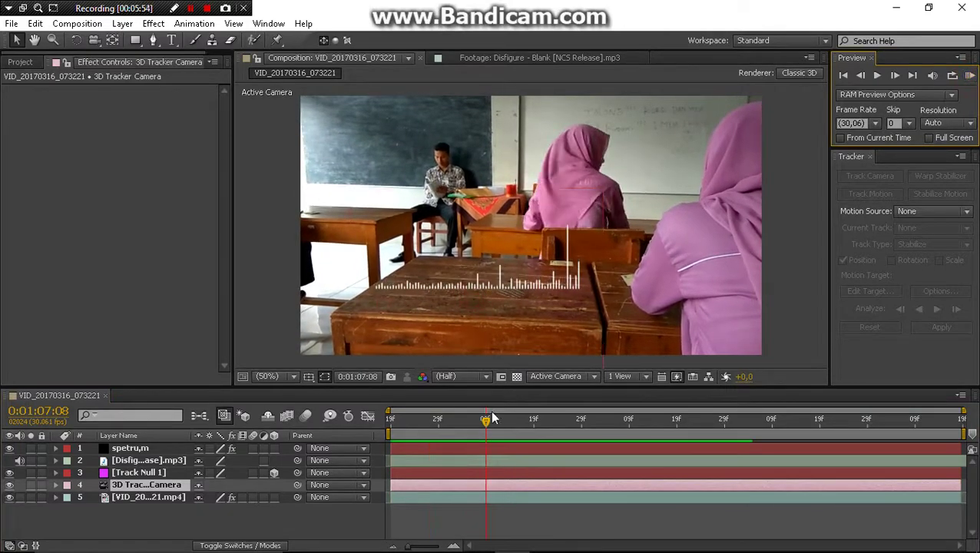
left_click_drag(484, 427, 449, 427)
left_click(274, 448)
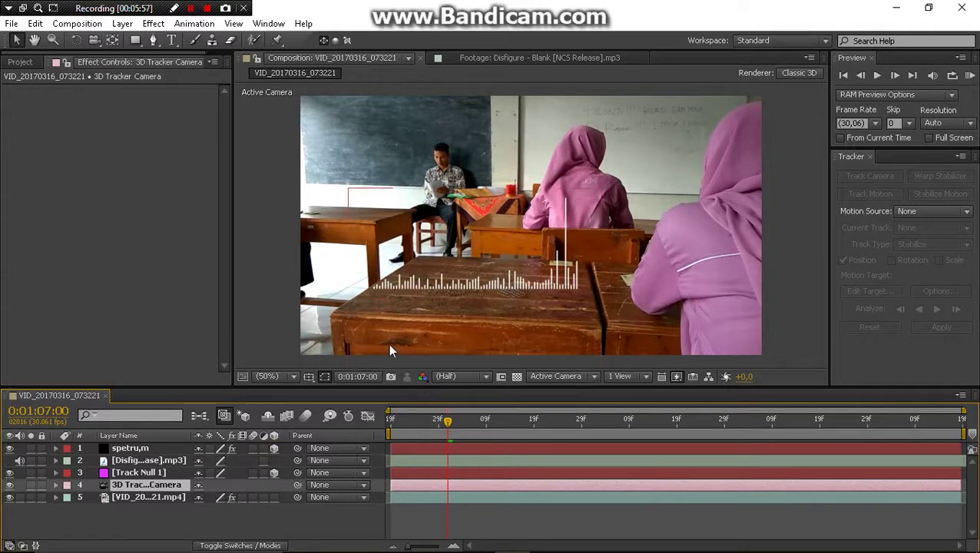
left_click_drag(450, 426, 321, 441)
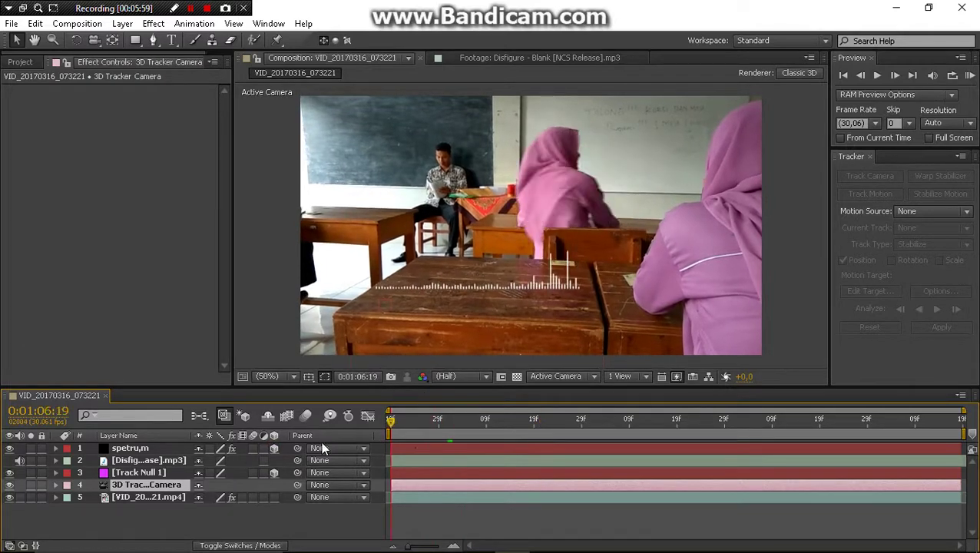
Step: Nudge the spetru,m layer left and rotate it in 3D to lie flat on the desk
left_click(401, 448)
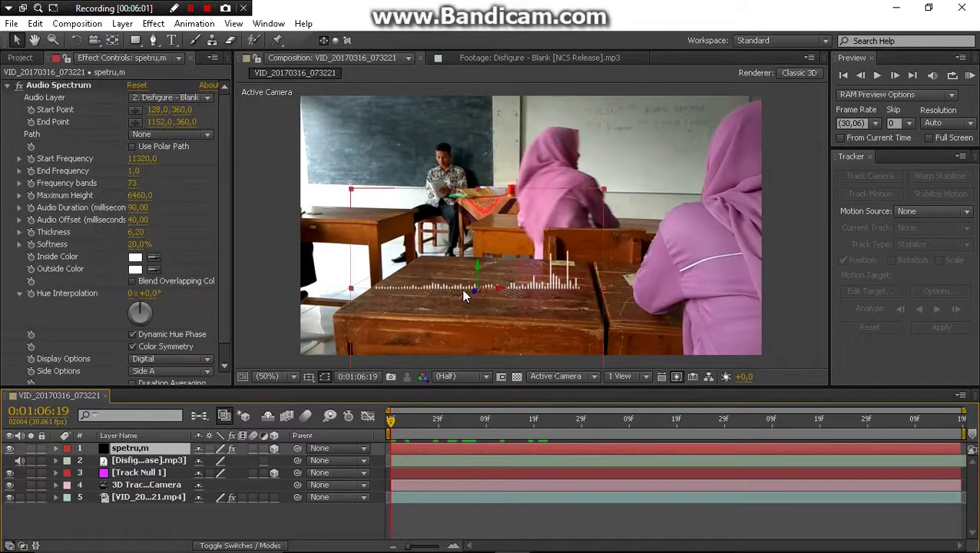
mouse_move(501, 293)
left_mouse_down()
mouse_move(490, 299)
mouse_move(464, 271)
left_mouse_up()
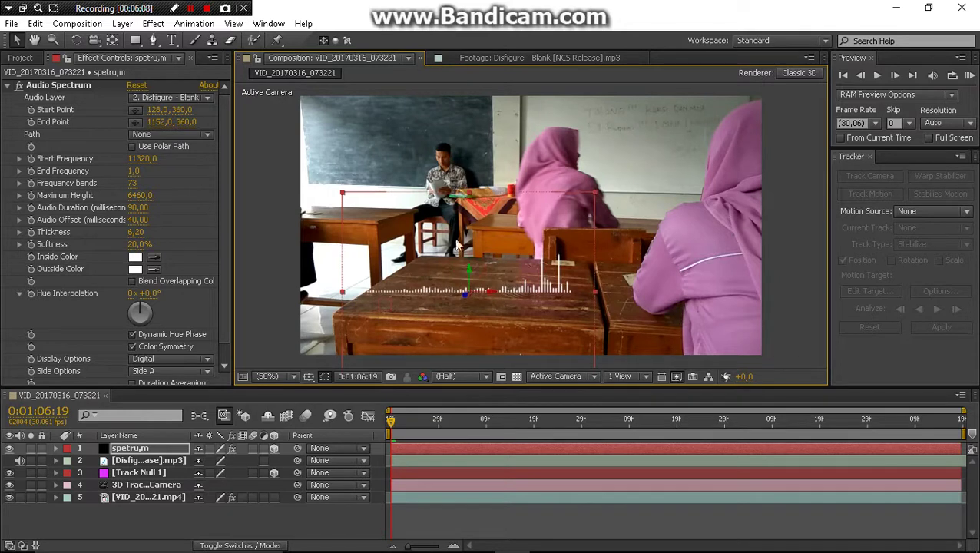
key("w")
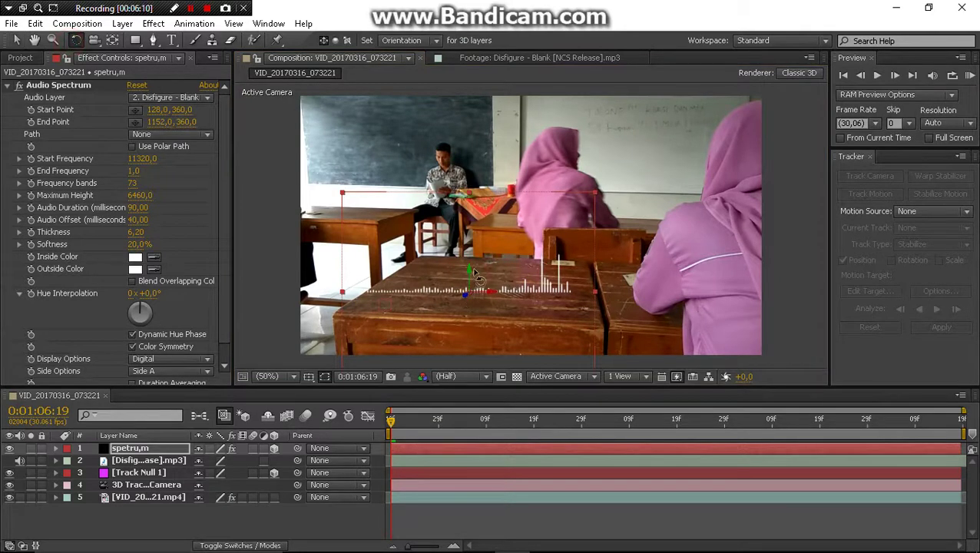
mouse_move(469, 269)
left_mouse_down()
mouse_move(457, 273)
mouse_move(485, 298)
mouse_move(464, 279)
mouse_move(486, 293)
mouse_move(473, 272)
mouse_move(479, 294)
left_mouse_up()
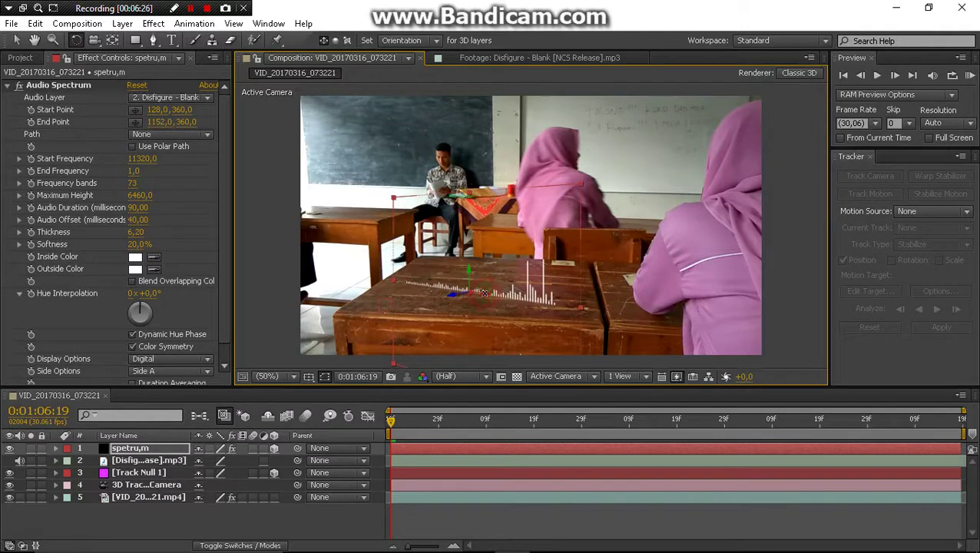
left_click_drag(485, 294, 460, 297)
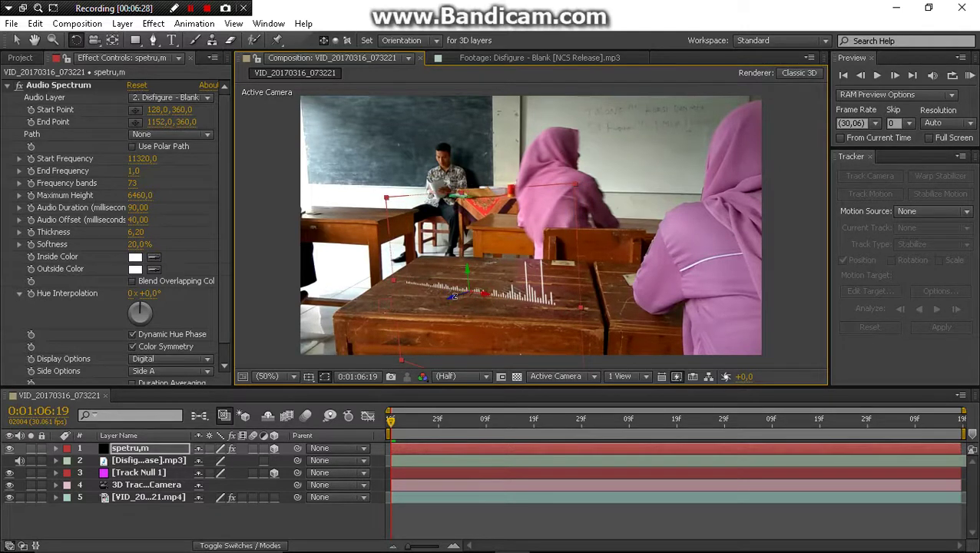
left_click_drag(455, 296, 457, 297)
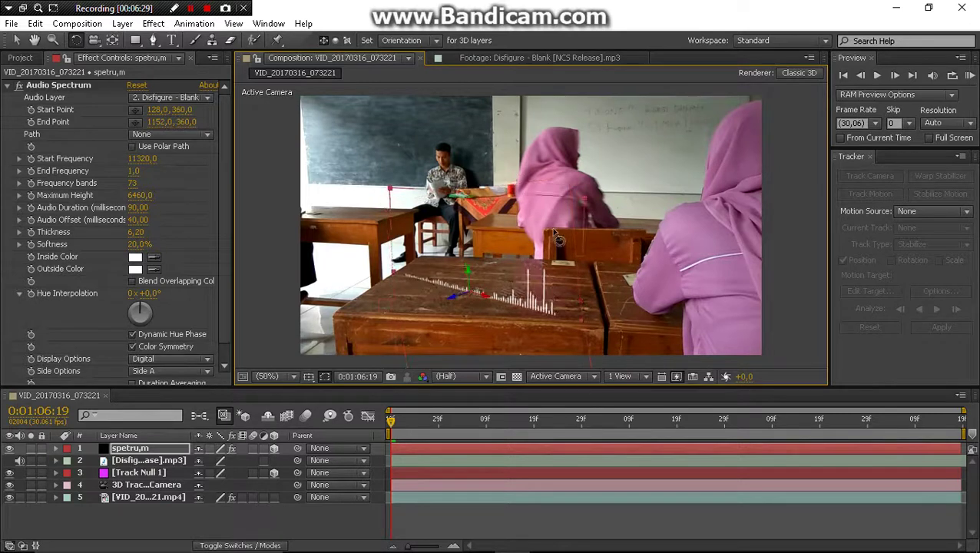
Step: Nudge the bars slightly right, enlarge them, scrub to check, and jump back to the start
left_click(17, 43)
mouse_move(473, 294)
left_mouse_down()
mouse_move(482, 295)
mouse_move(464, 294)
left_mouse_up()
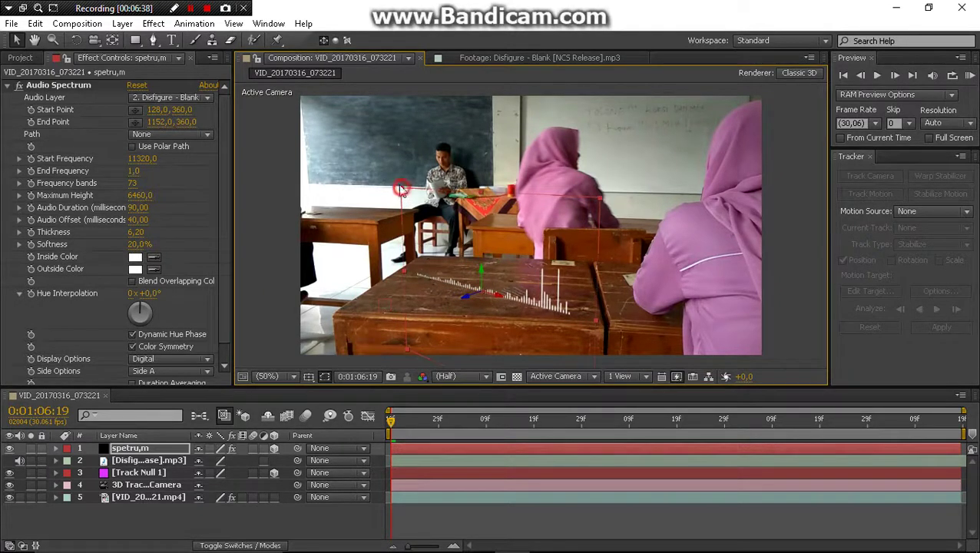
mouse_move(401, 188)
left_mouse_down()
mouse_move(386, 175)
mouse_move(392, 181)
left_mouse_up()
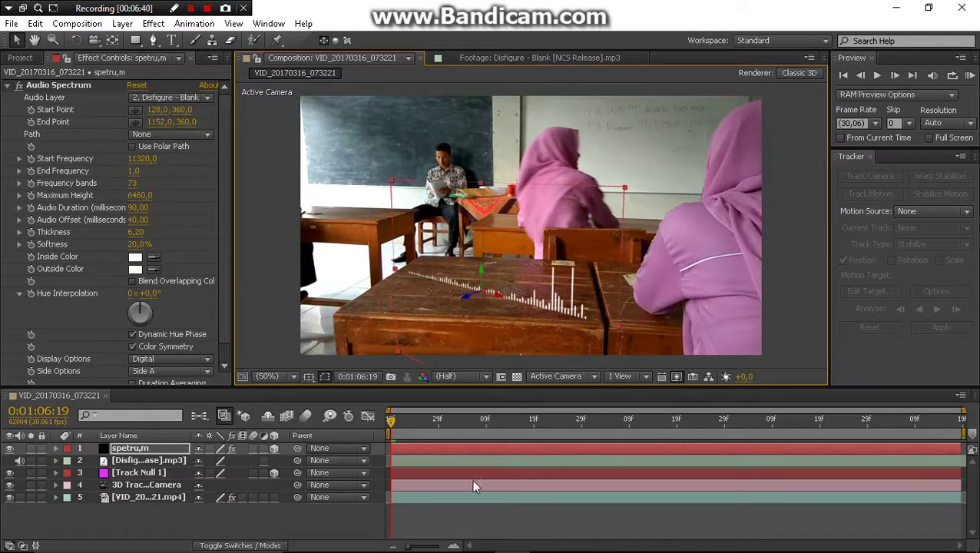
left_click_drag(415, 427, 453, 444)
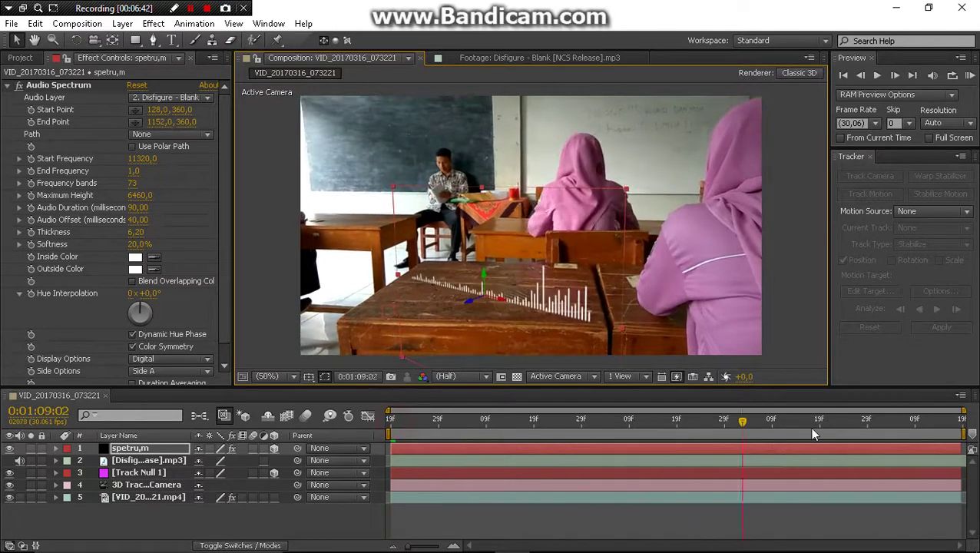
key("Home")
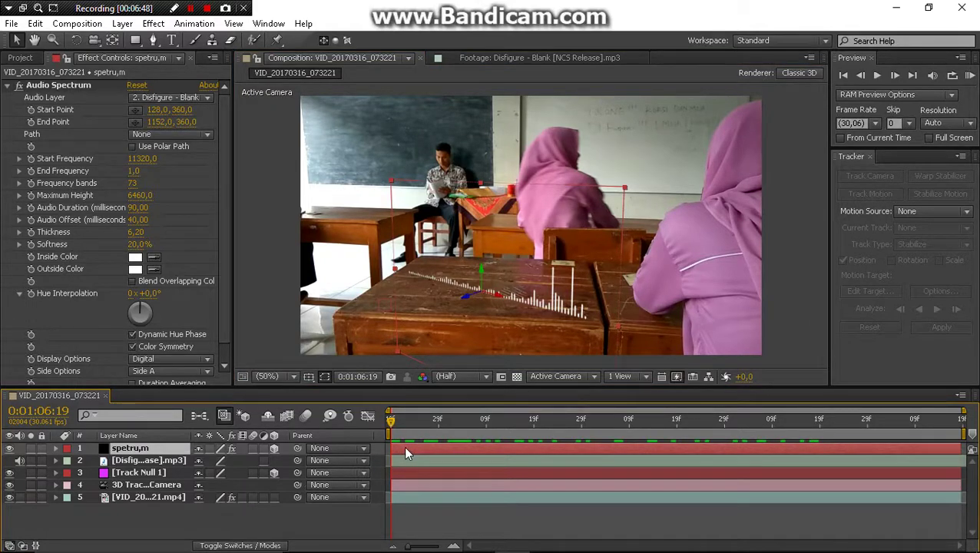
Step: Duplicate the spectrum layer with Edit > Duplicate to create spetru,m 2
left_click(36, 23)
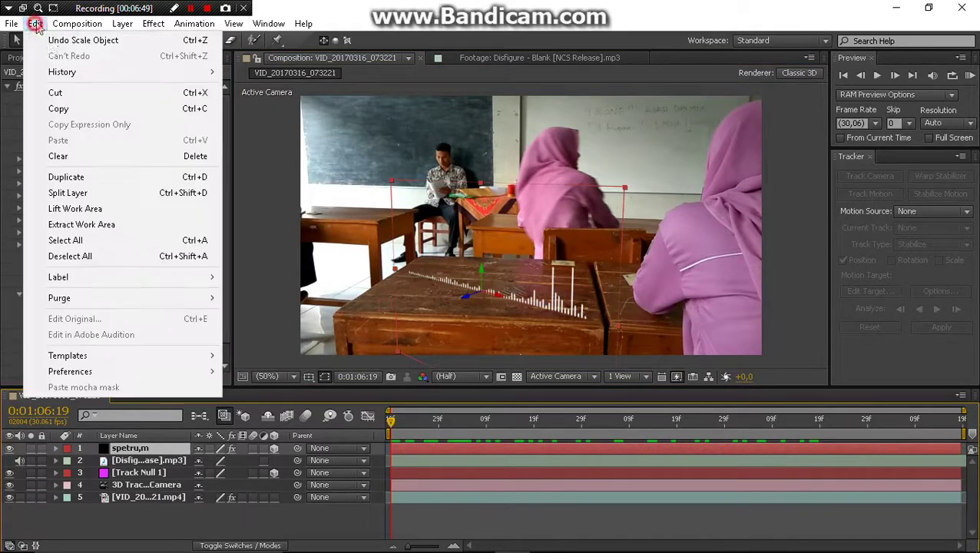
left_click(66, 177)
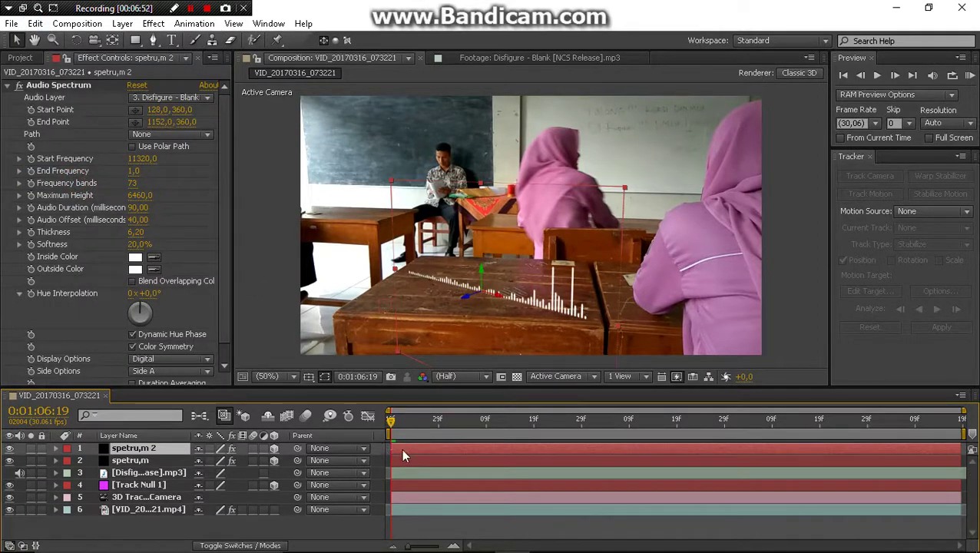
right_click(178, 448)
left_click(153, 450)
Step: Apply Effect > Color Correction > Hue/Saturation to the spetru,m 2 copy
left_click(153, 23)
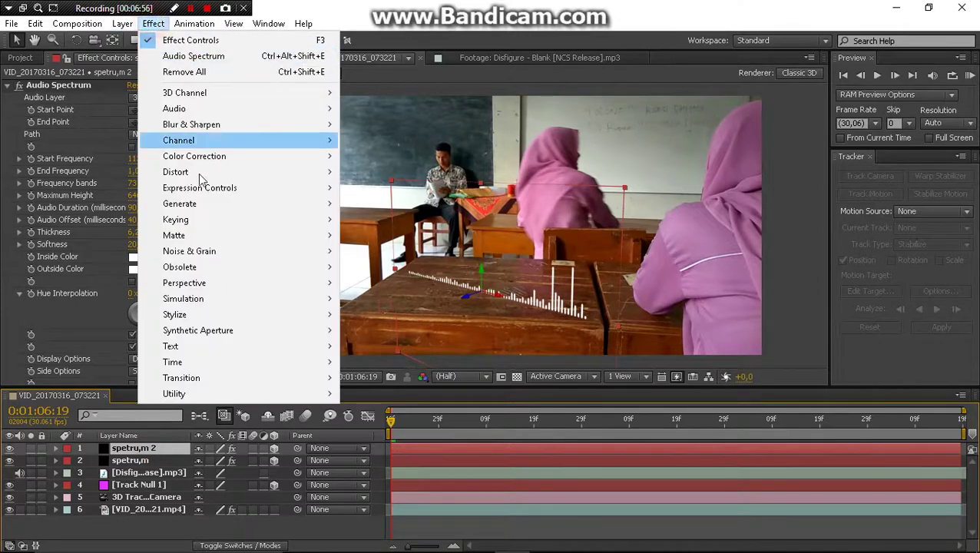
mouse_move(215, 209)
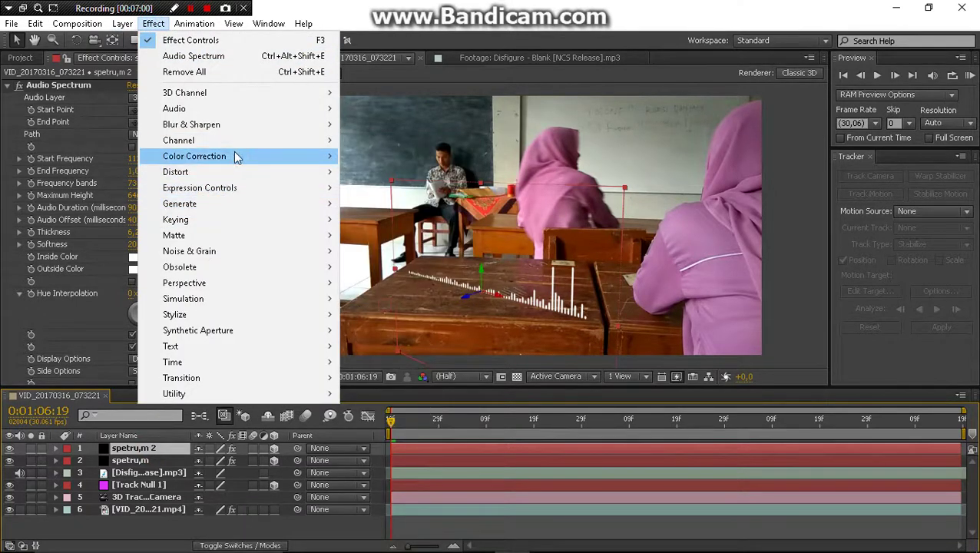
mouse_move(236, 152)
left_click(427, 385)
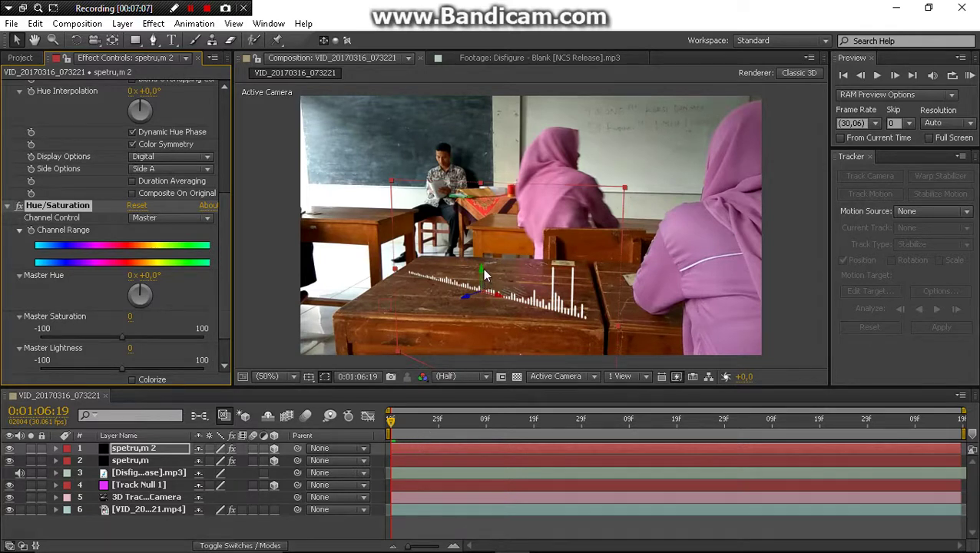
Step: Lower the duplicate slightly and rotate it to lie on the desk as a shadow
left_click_drag(483, 269, 495, 275)
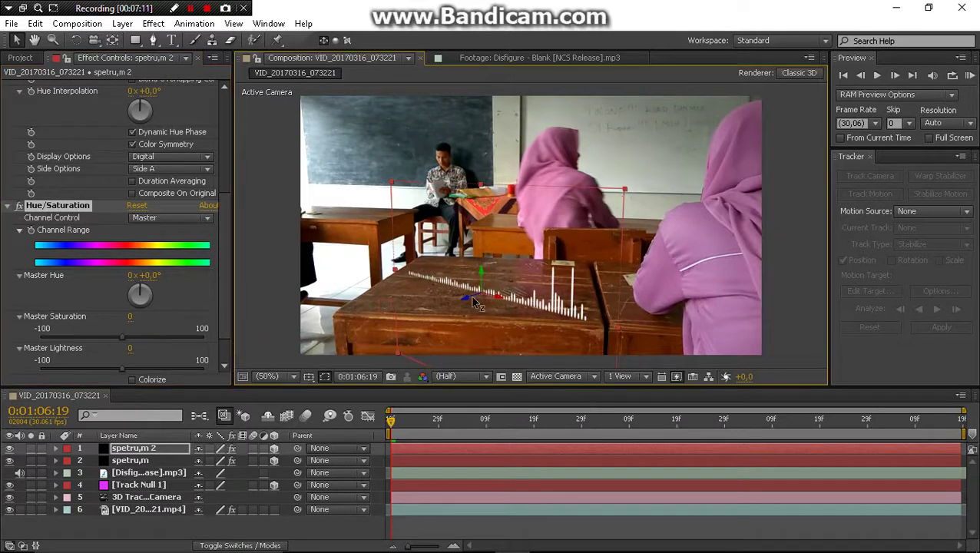
left_click(75, 40)
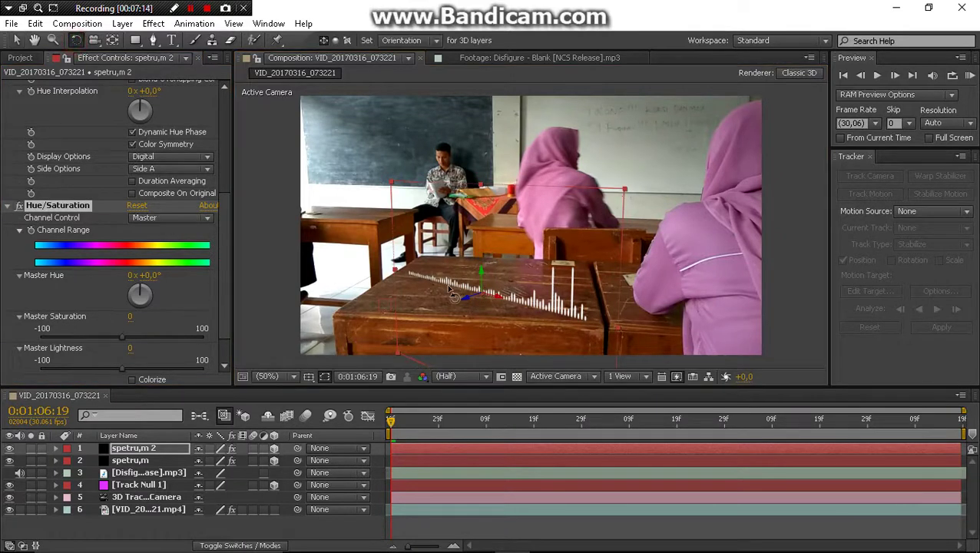
left_click_drag(467, 296, 488, 289)
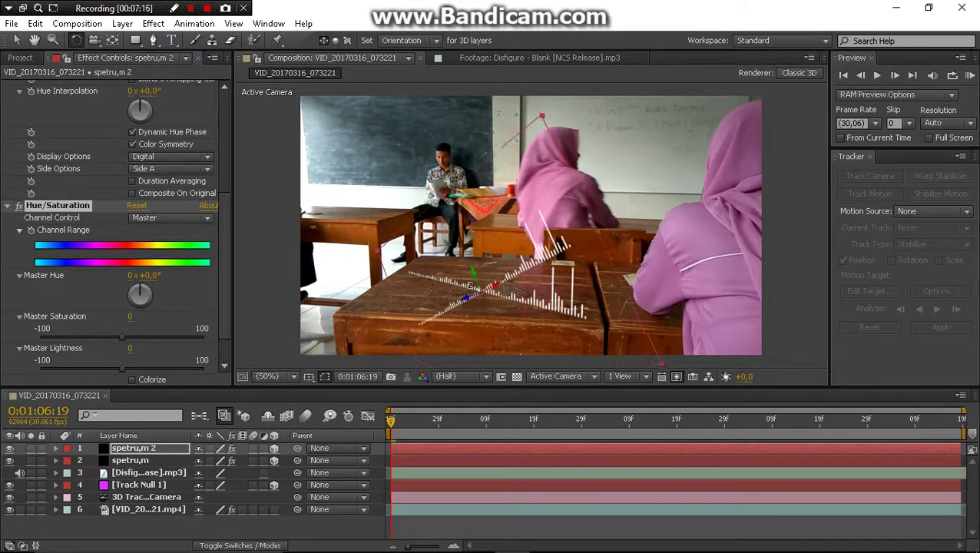
key("ctrl+z")
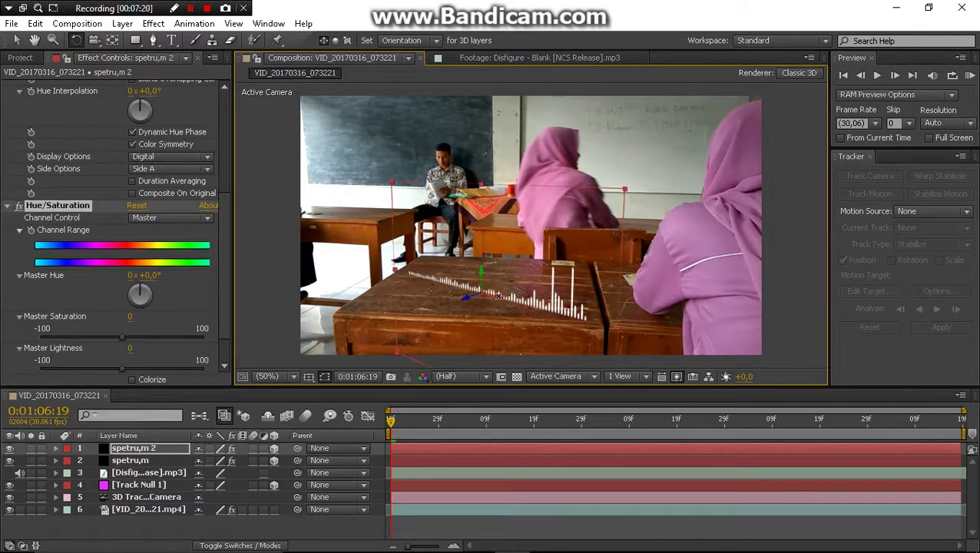
left_click_drag(498, 296, 522, 270)
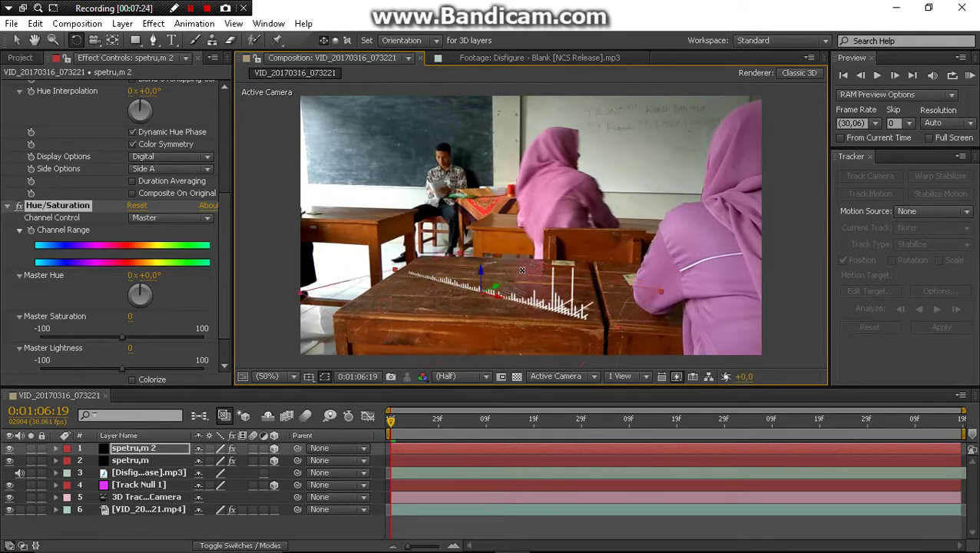
Step: Set the duplicate's Hue/Saturation Master Lightness to -100 and preview the composition
left_click(519, 258)
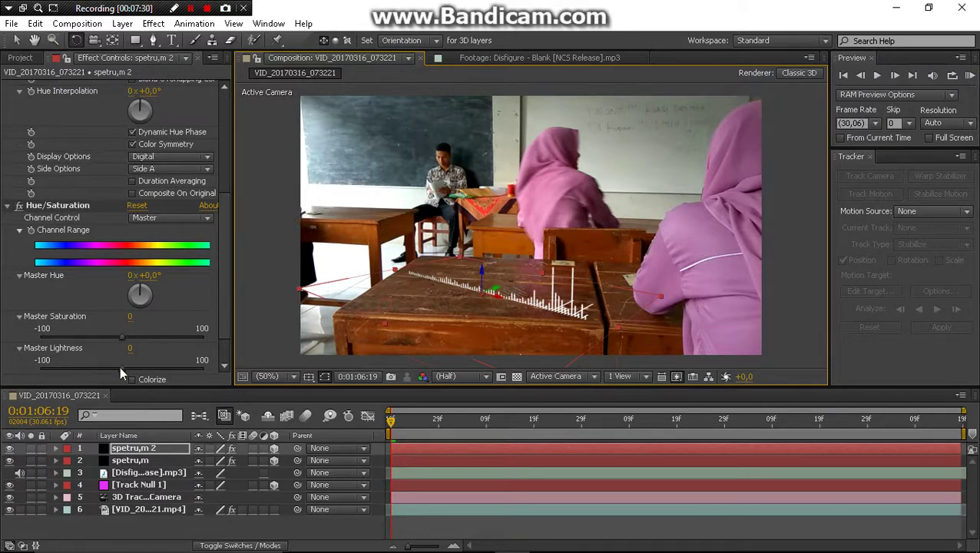
left_click_drag(120, 370, 15, 379)
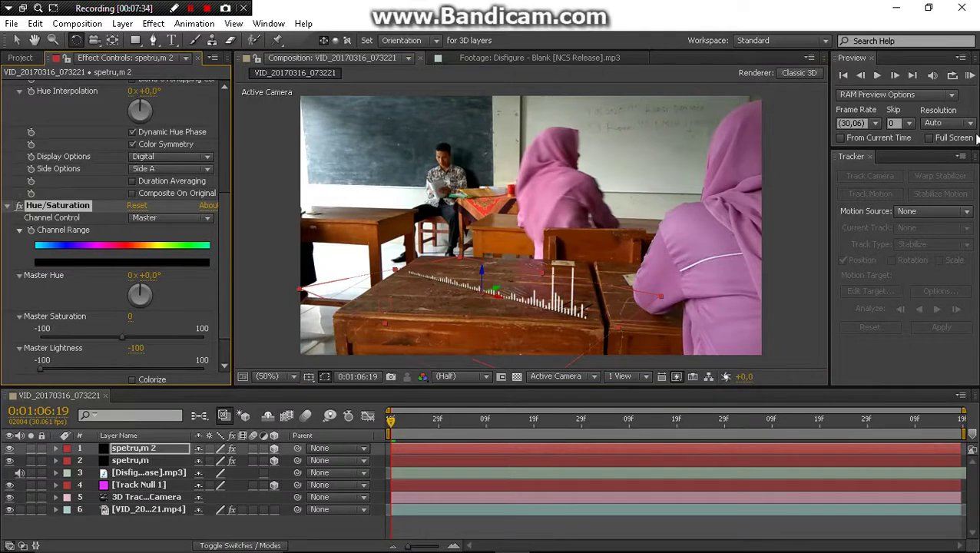
left_click(970, 76)
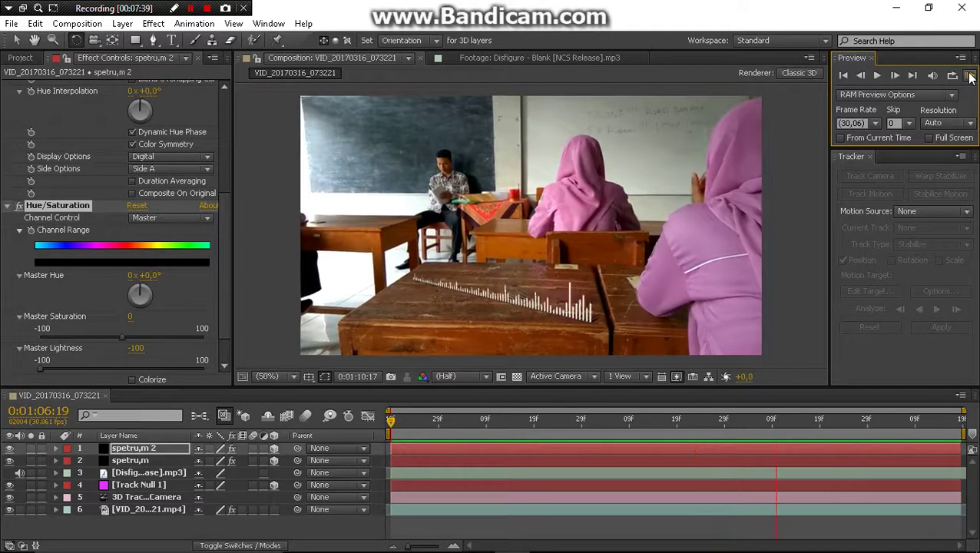
key("space")
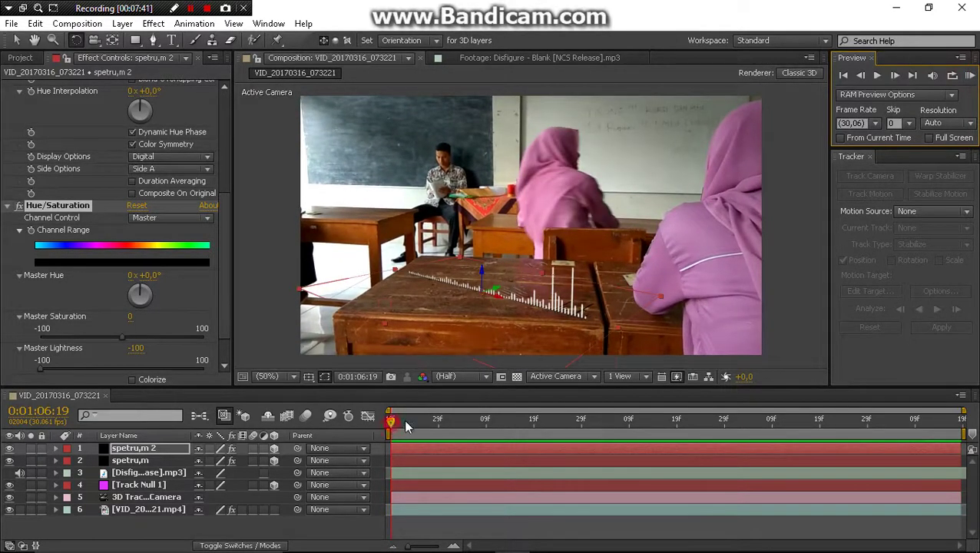
mouse_move(407, 427)
left_mouse_down()
mouse_move(798, 429)
mouse_move(477, 426)
left_mouse_up()
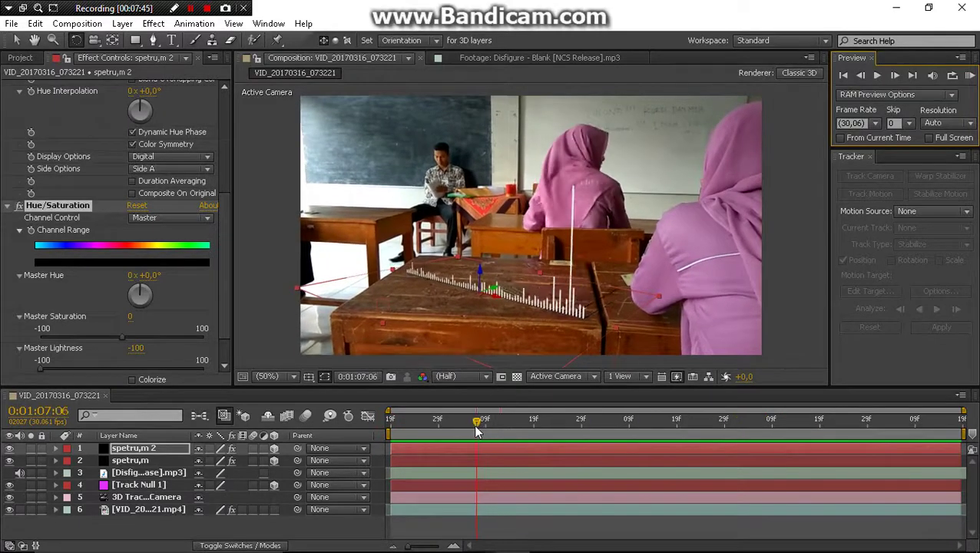
left_click(437, 523)
key("KP_0")
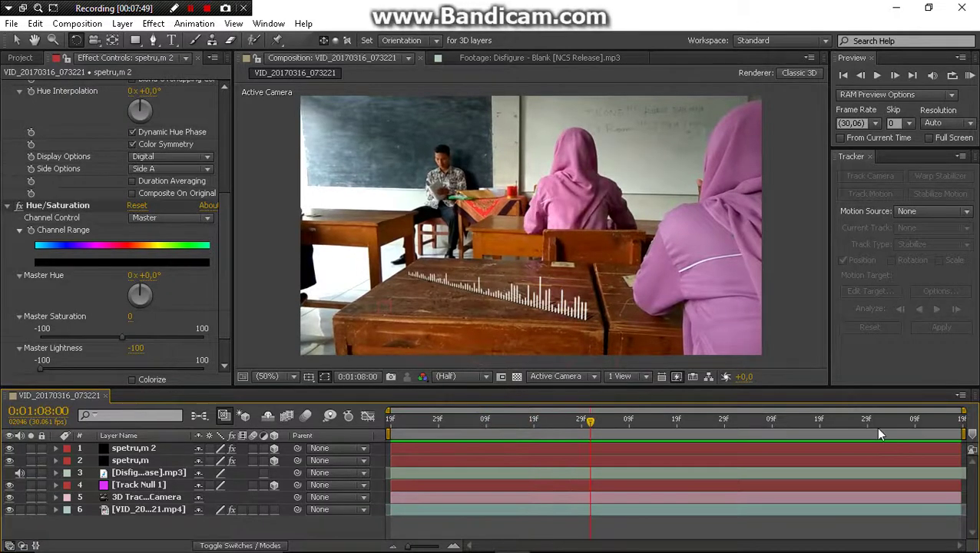
mouse_move(876, 430)
left_mouse_down()
mouse_move(542, 450)
mouse_move(906, 430)
mouse_move(500, 444)
left_mouse_up()
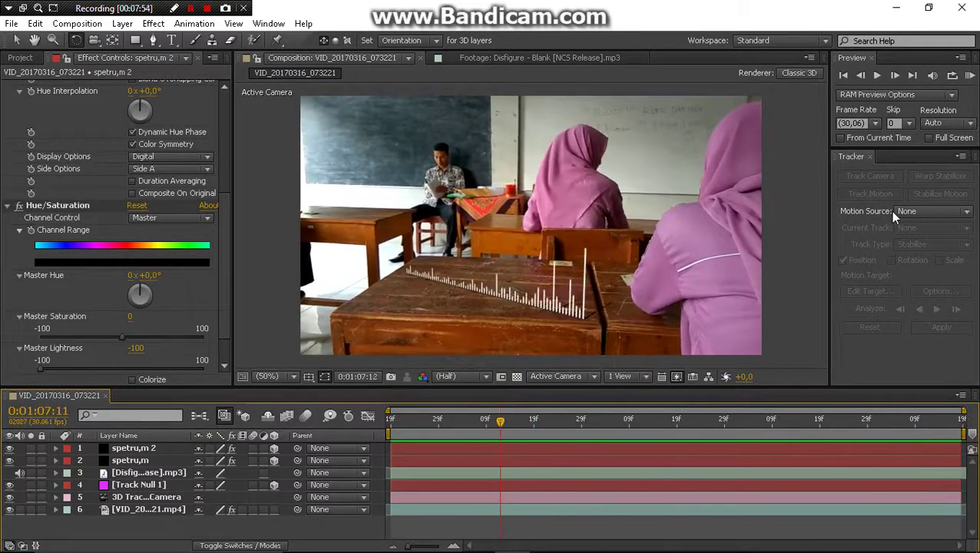
left_click(970, 75)
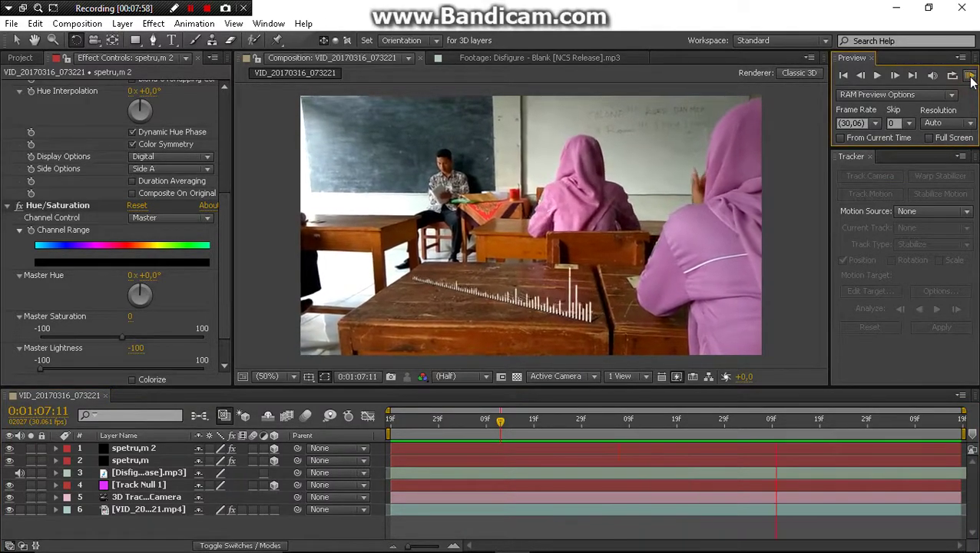
left_click(970, 77)
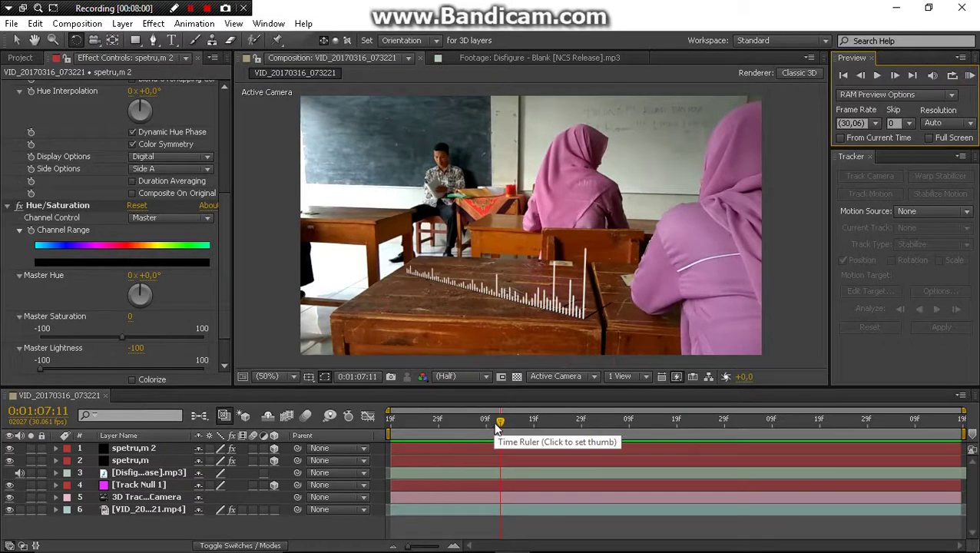
mouse_move(461, 427)
left_mouse_down()
mouse_move(624, 433)
mouse_move(419, 458)
left_mouse_up()
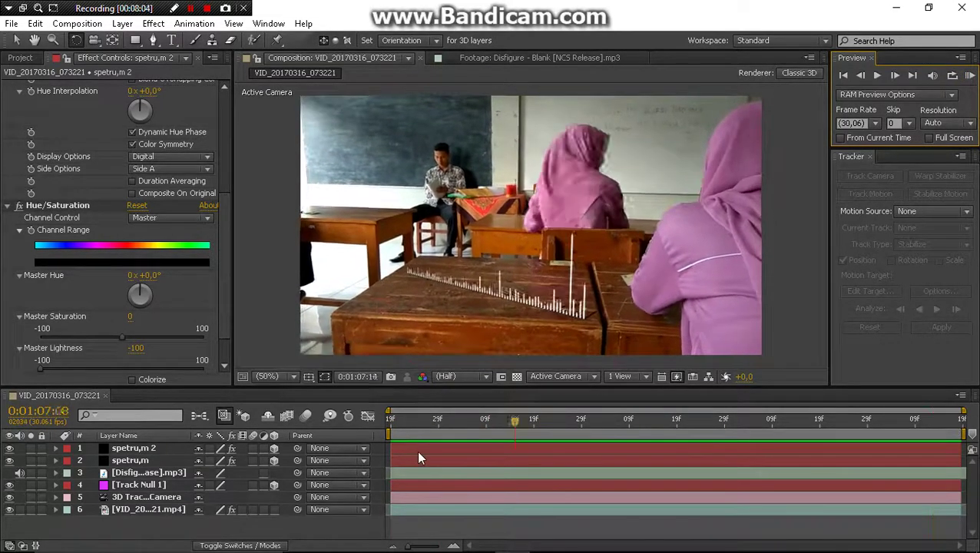
mouse_move(400, 424)
left_mouse_down()
mouse_move(393, 427)
mouse_move(552, 417)
mouse_move(966, 420)
mouse_move(392, 418)
left_mouse_up()
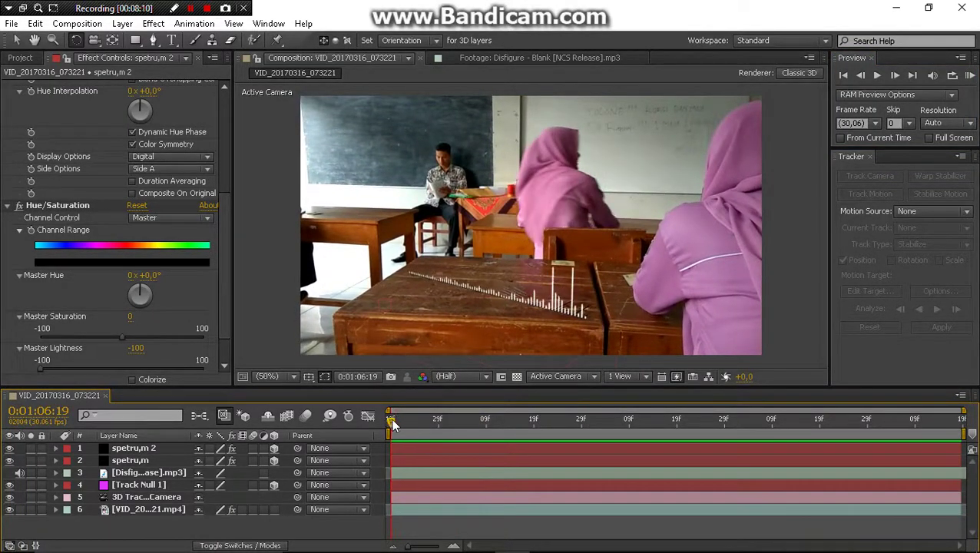
mouse_move(391, 424)
left_mouse_down()
mouse_move(962, 421)
mouse_move(370, 451)
mouse_move(472, 417)
mouse_move(962, 421)
mouse_move(781, 438)
mouse_move(392, 435)
mouse_move(747, 420)
mouse_move(952, 427)
left_mouse_up()
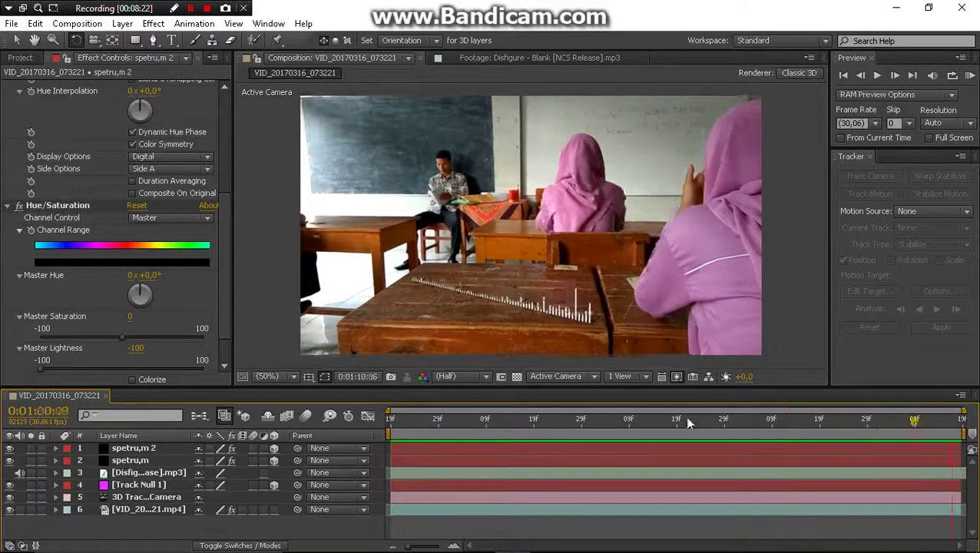
left_click(389, 421)
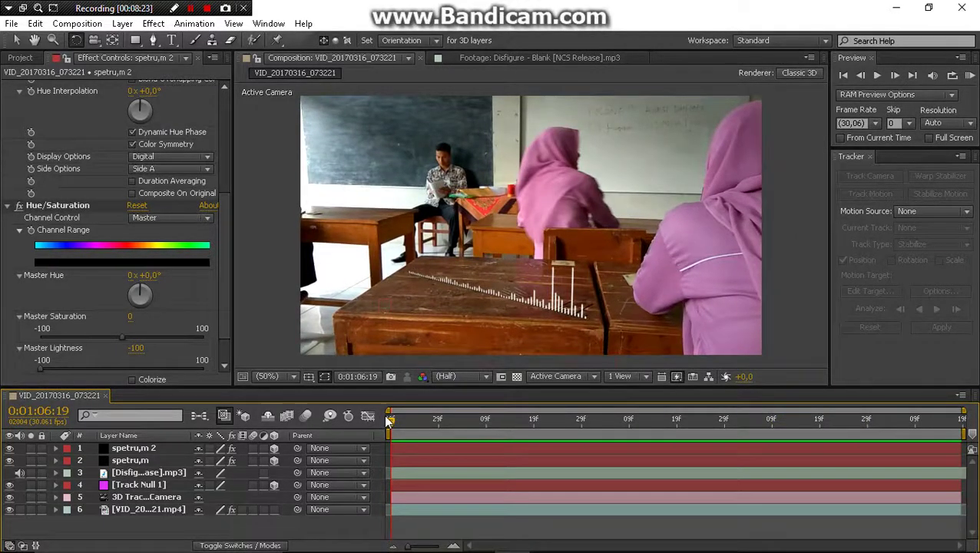